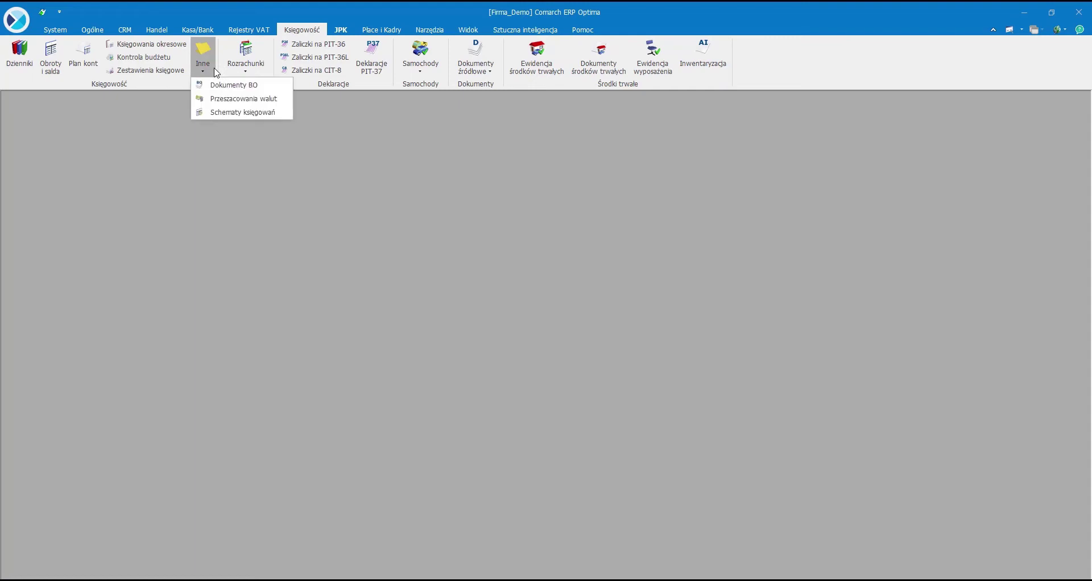
- Create a new opening balance document among the 2022 opening balance documents and set its posting date to 01.01.2022
{"action": "left_click", "coordinate": [216, 84]}
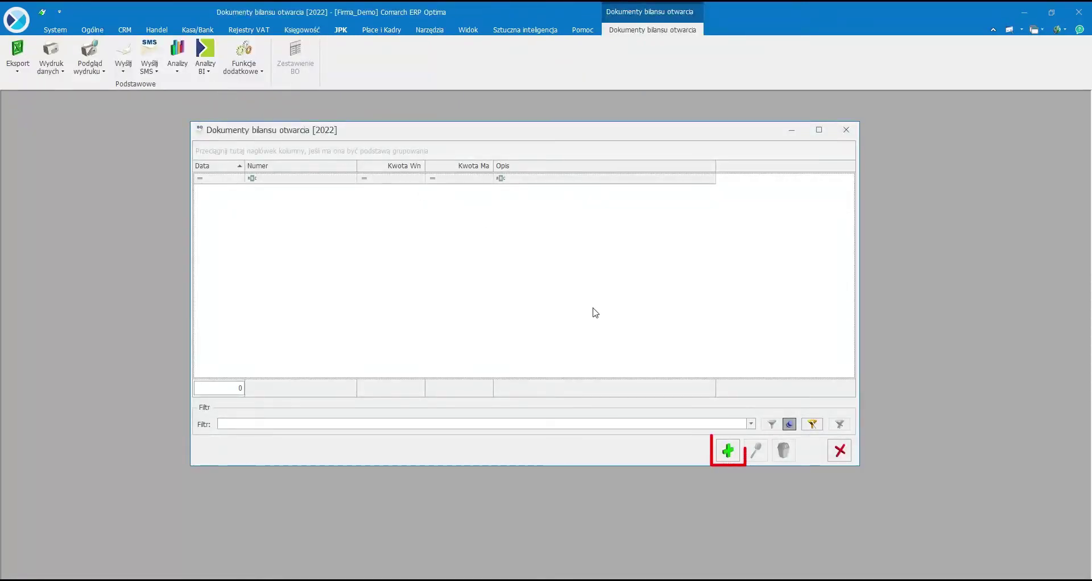
{"action": "left_click", "coordinate": [727, 452]}
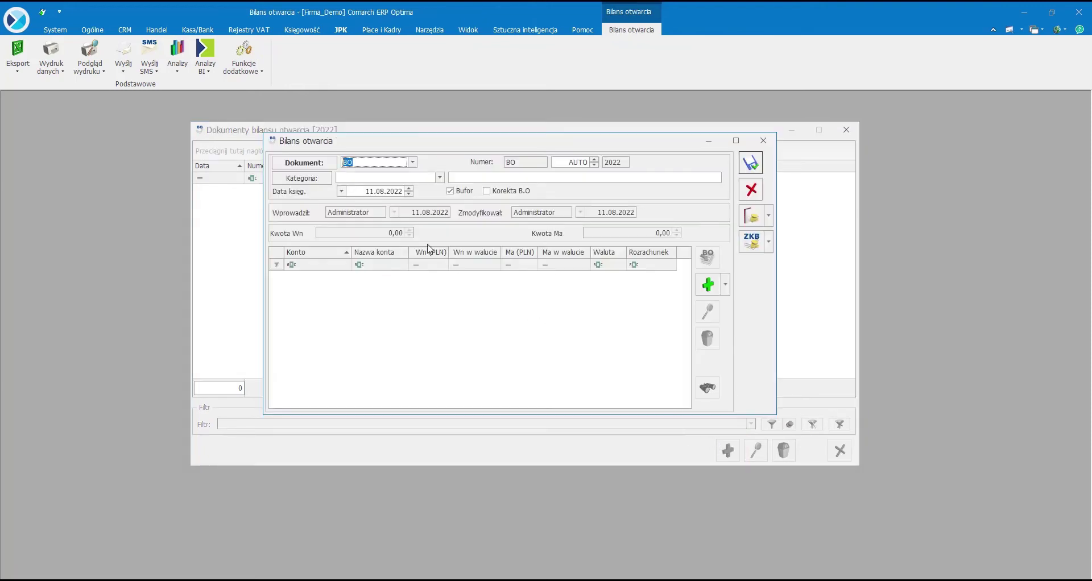
{"action": "left_click", "coordinate": [370, 191]}
{"action": "type", "text": "0101"}
{"action": "left_click", "coordinate": [393, 180]}
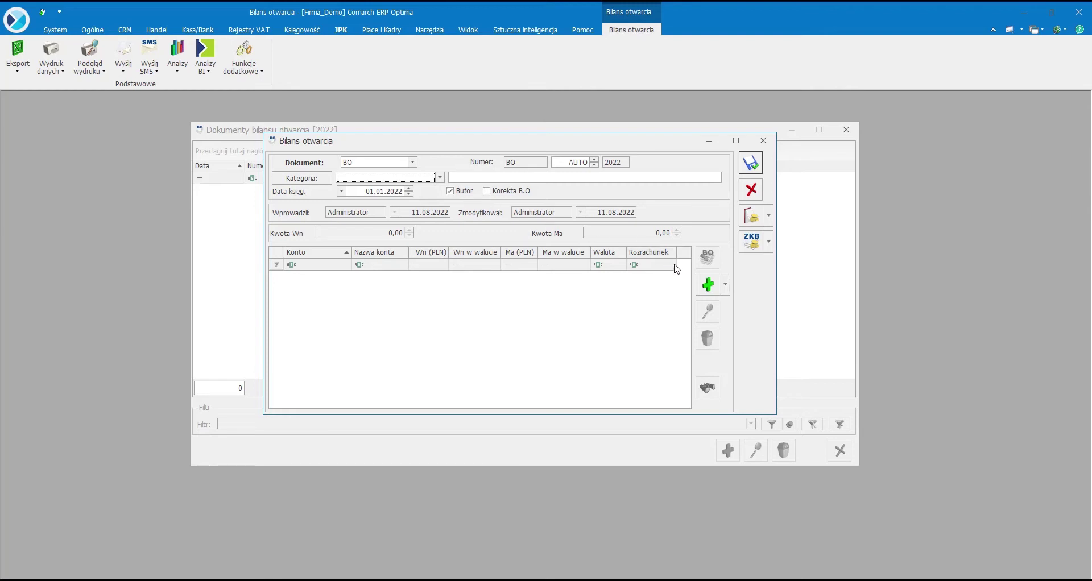
- Add an item directly in the document's list for account 020-1 with a Wn amount of 100
{"action": "left_click", "coordinate": [727, 287]}
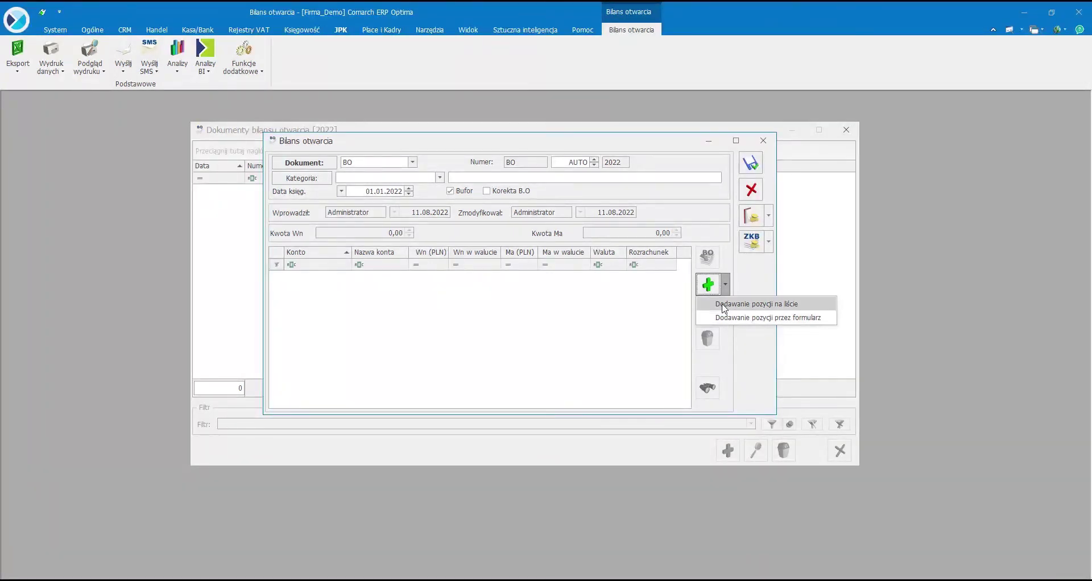
{"action": "left_click", "coordinate": [724, 305]}
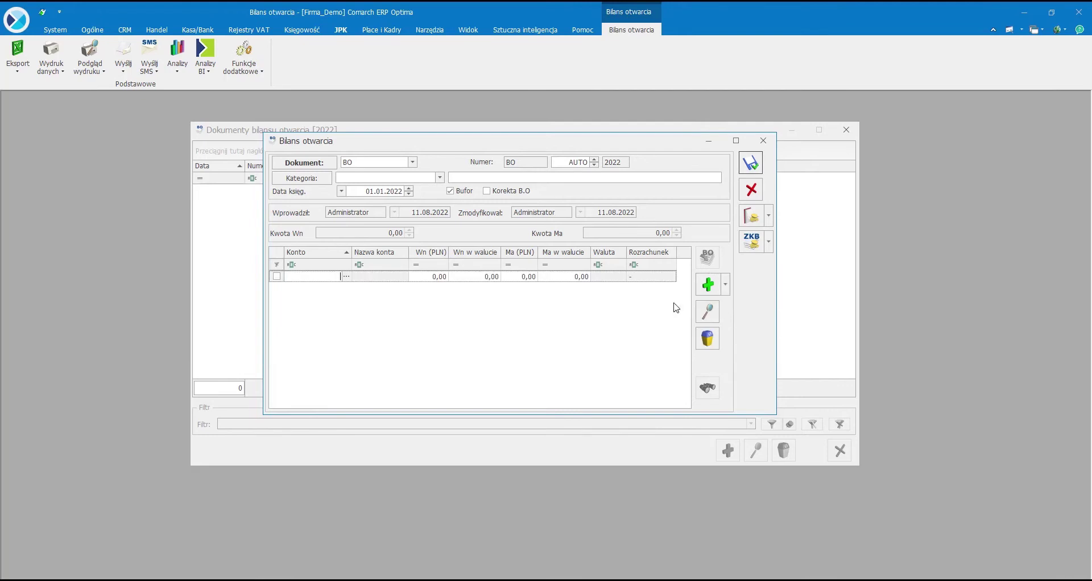
{"action": "left_click", "coordinate": [348, 277]}
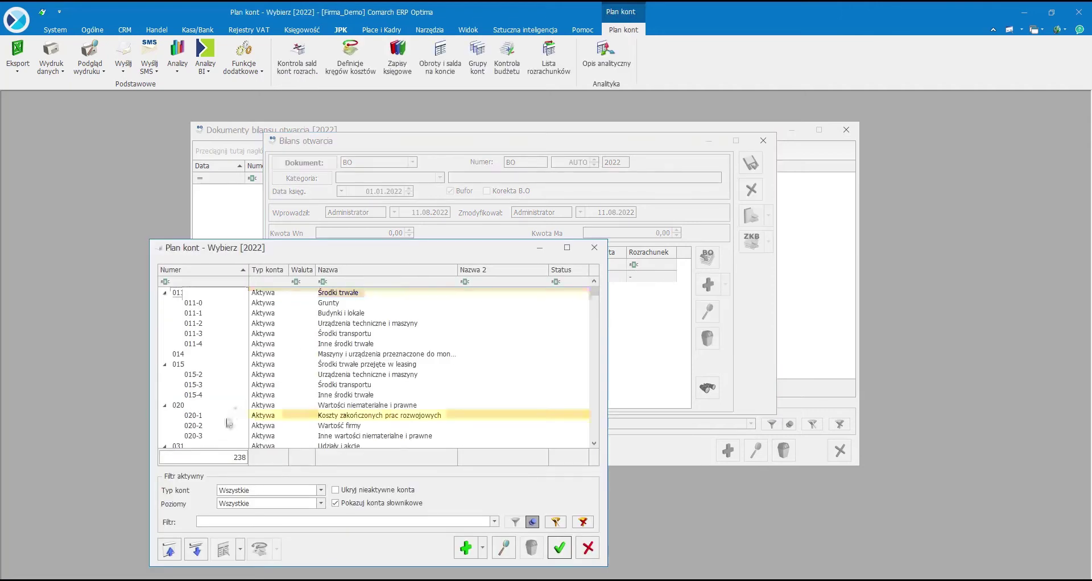
{"action": "double_click", "coordinate": [228, 416]}
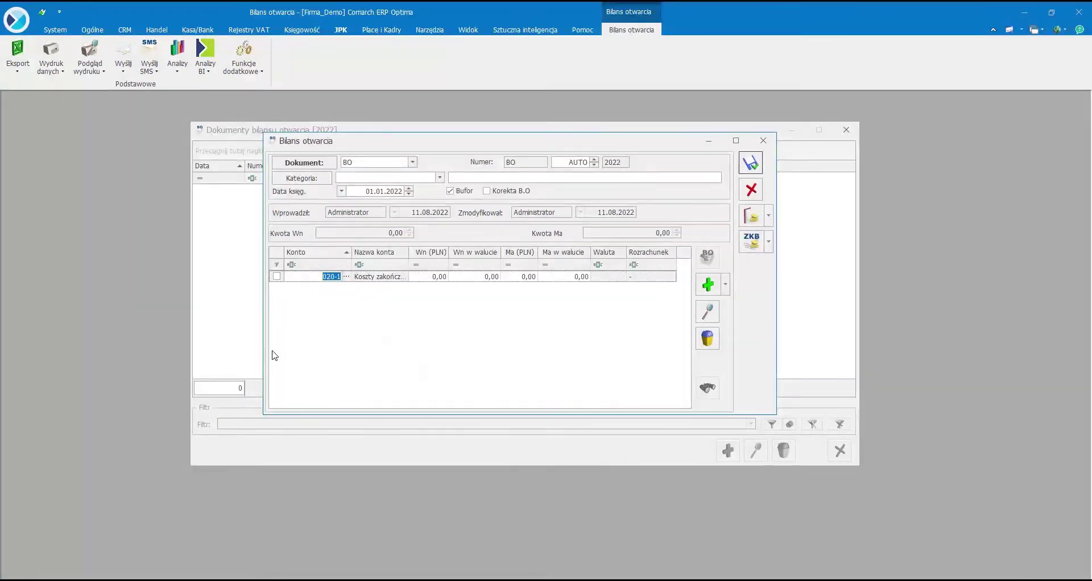
{"action": "key", "text": "BackSpace"}
{"action": "type", "text": "020-1"}
{"action": "key", "text": "Tab"}
{"action": "type", "text": "1"}
{"action": "key", "text": "Return"}
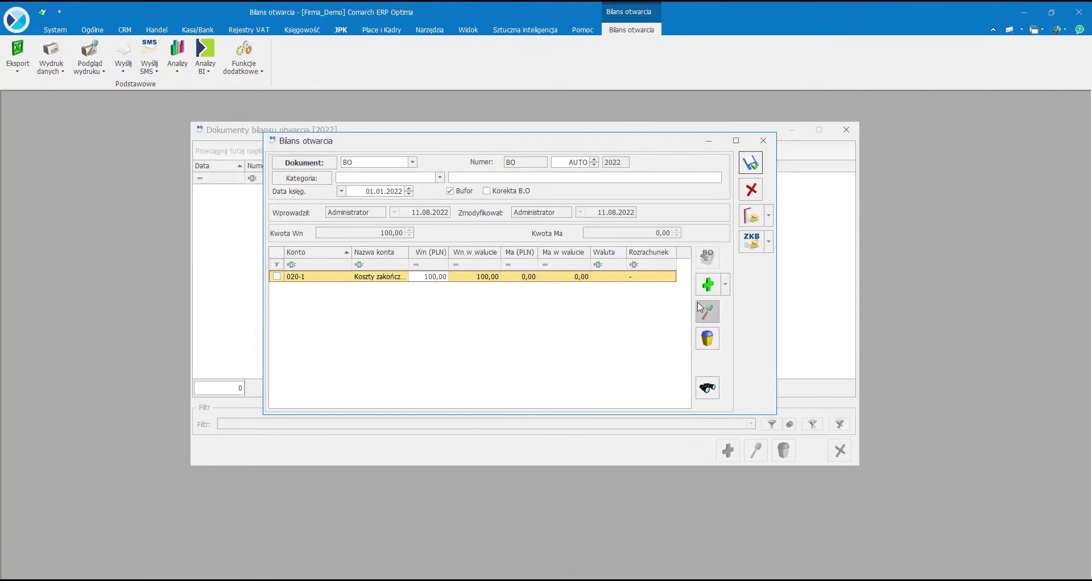
- Start a second item through the form and assign it account 201-2-1-!NIEOKREŚLONY!
{"action": "left_click", "coordinate": [726, 290]}
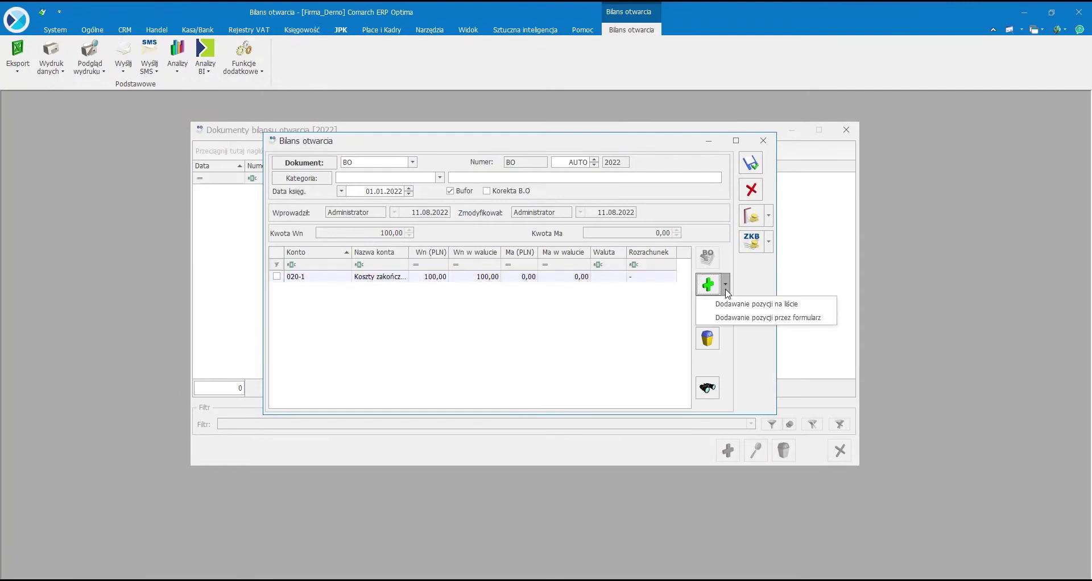
{"action": "left_click", "coordinate": [732, 318]}
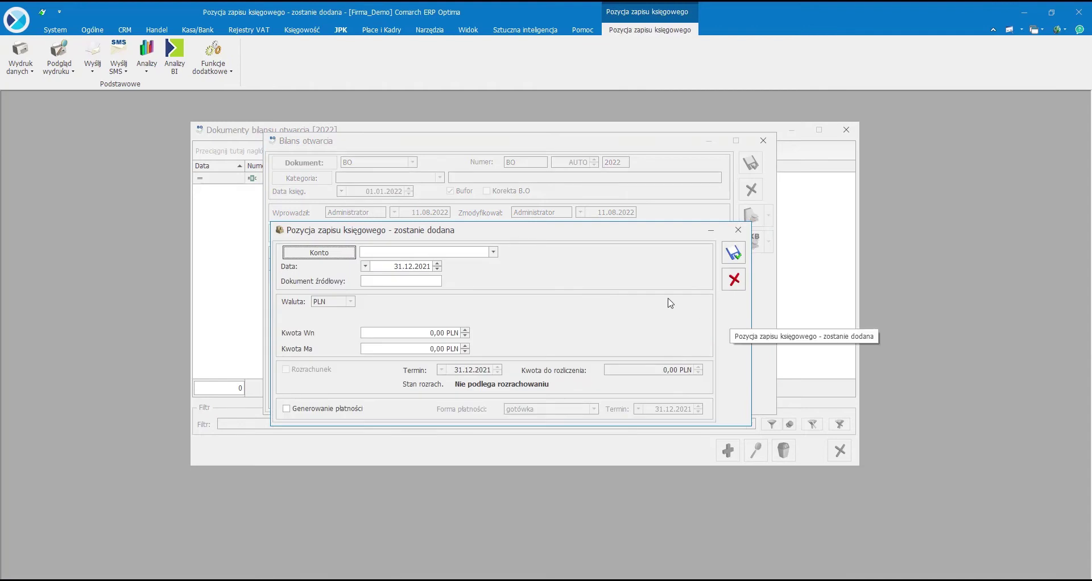
{"action": "left_click", "coordinate": [494, 252]}
{"action": "scroll", "coordinate": [484, 312], "scroll_direction": "down", "scroll_amount": 5}
{"action": "scroll", "coordinate": [483, 311], "scroll_direction": "down", "scroll_amount": 10}
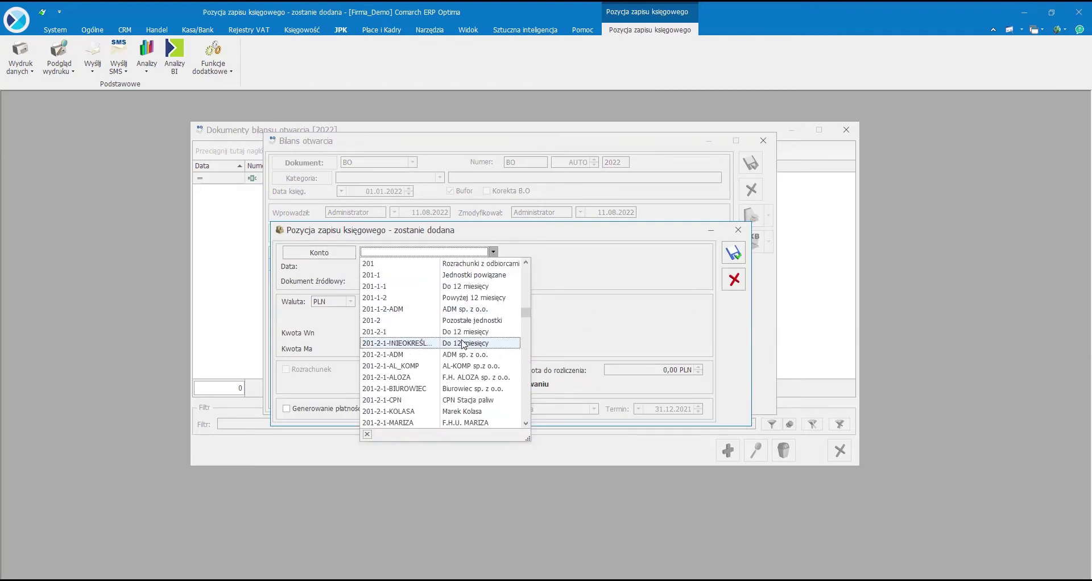
{"action": "left_click", "coordinate": [464, 344]}
- Enable Generowanie płatności and Rozrachunek, set Kwota Ma to 100 PLN, and save the item and the opening balance document
{"action": "left_click", "coordinate": [365, 407]}
{"action": "left_click", "coordinate": [402, 349]}
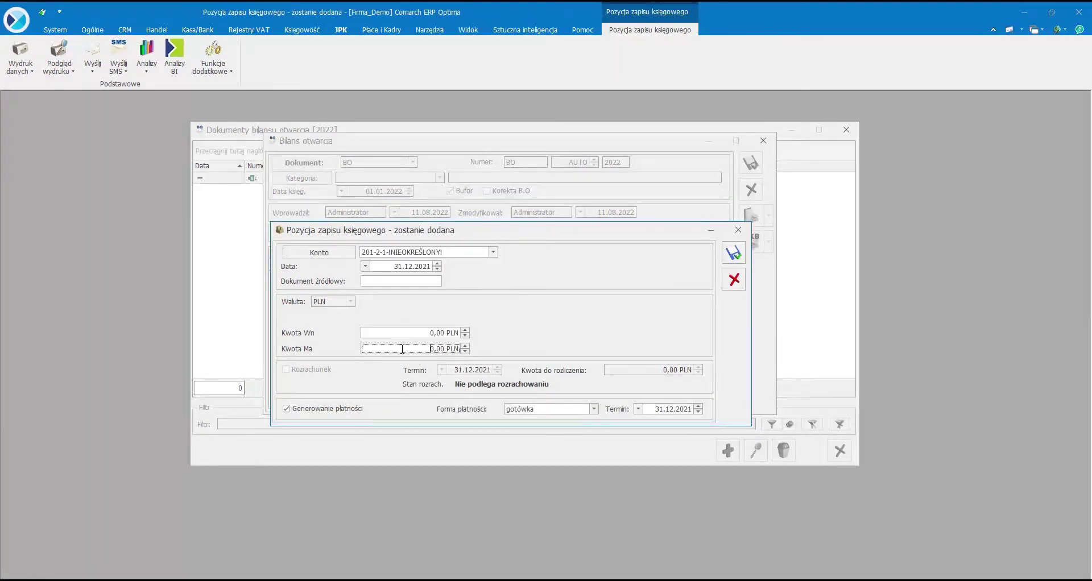
{"action": "left_click", "coordinate": [398, 334]}
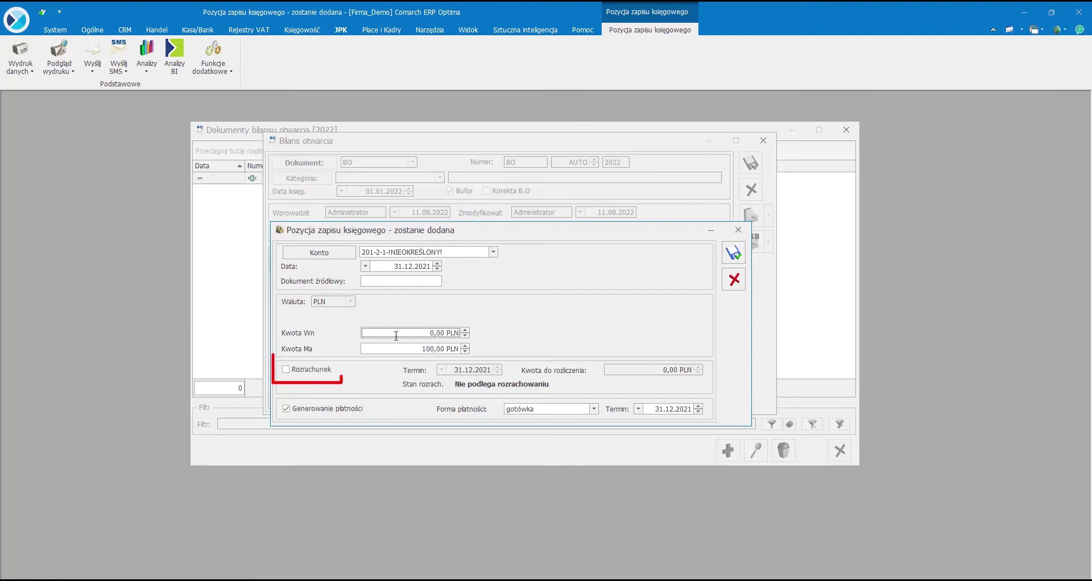
{"action": "left_click", "coordinate": [328, 375]}
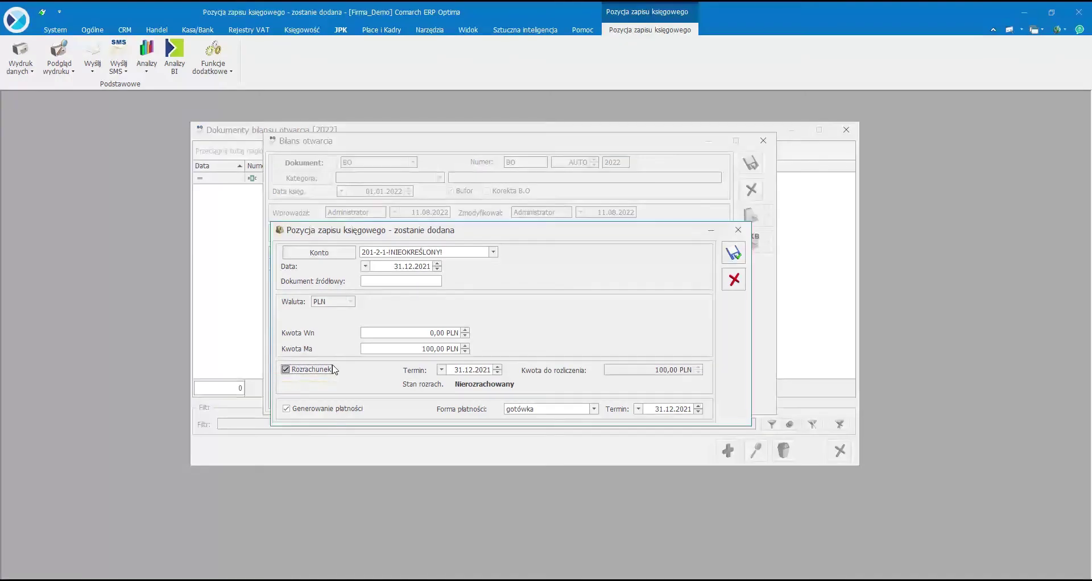
{"action": "left_click", "coordinate": [733, 253]}
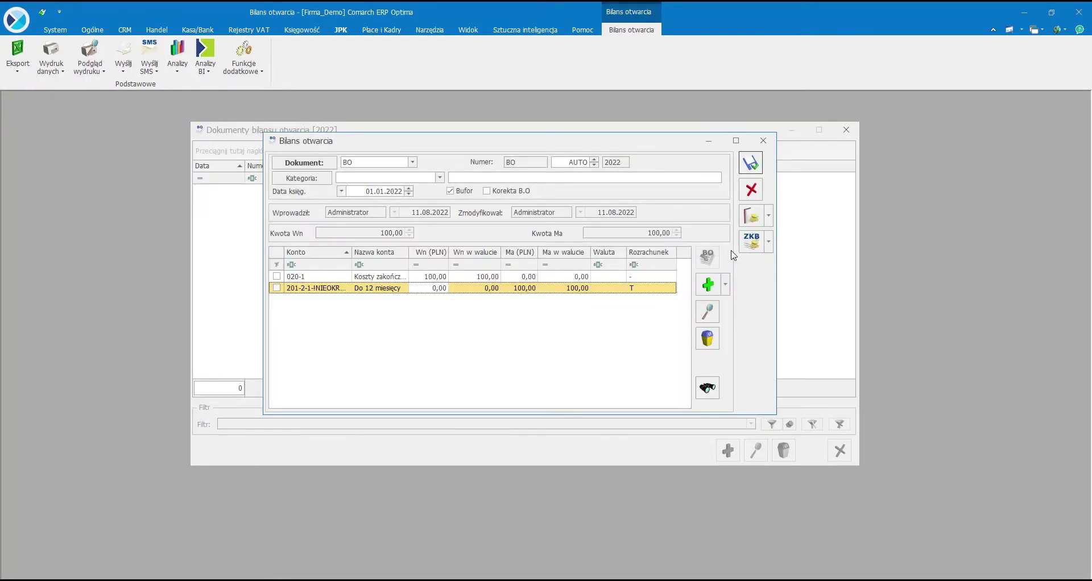
{"action": "left_click", "coordinate": [751, 165]}
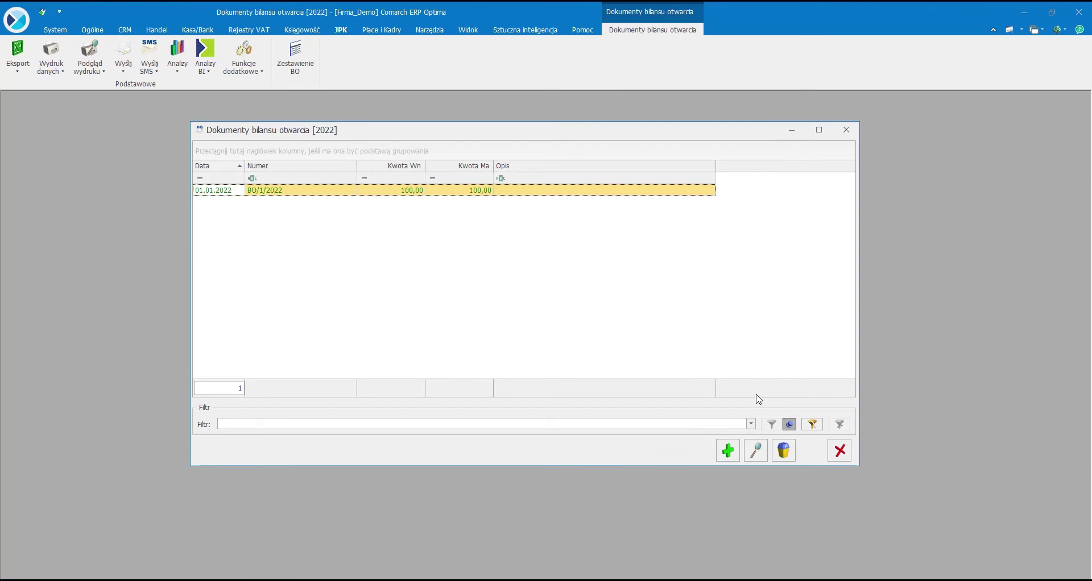
- Reopen the saved opening balance document to review its items, and close the document list
{"action": "left_click", "coordinate": [759, 451]}
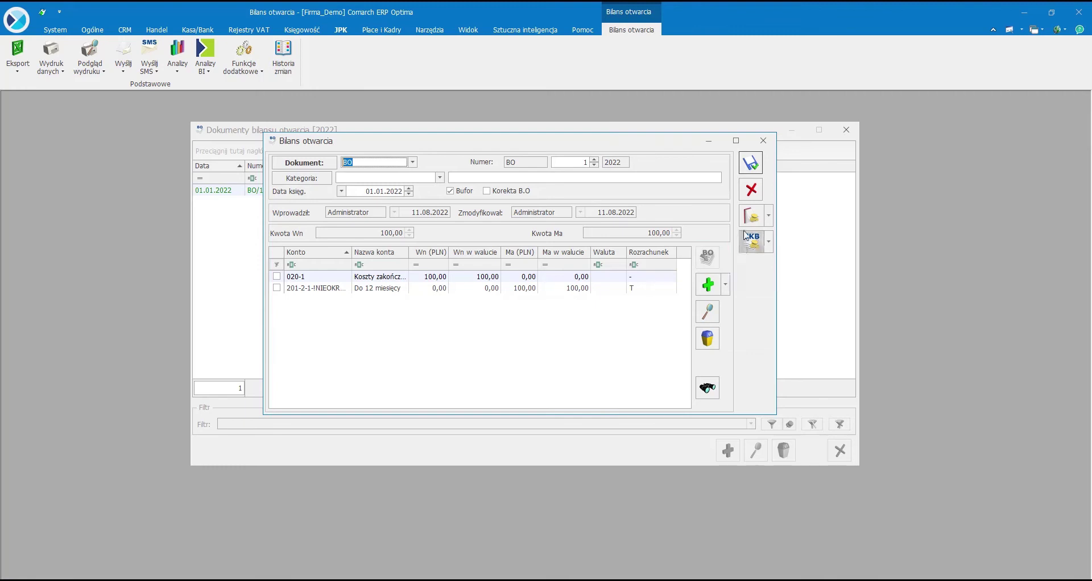
{"action": "left_click", "coordinate": [751, 164]}
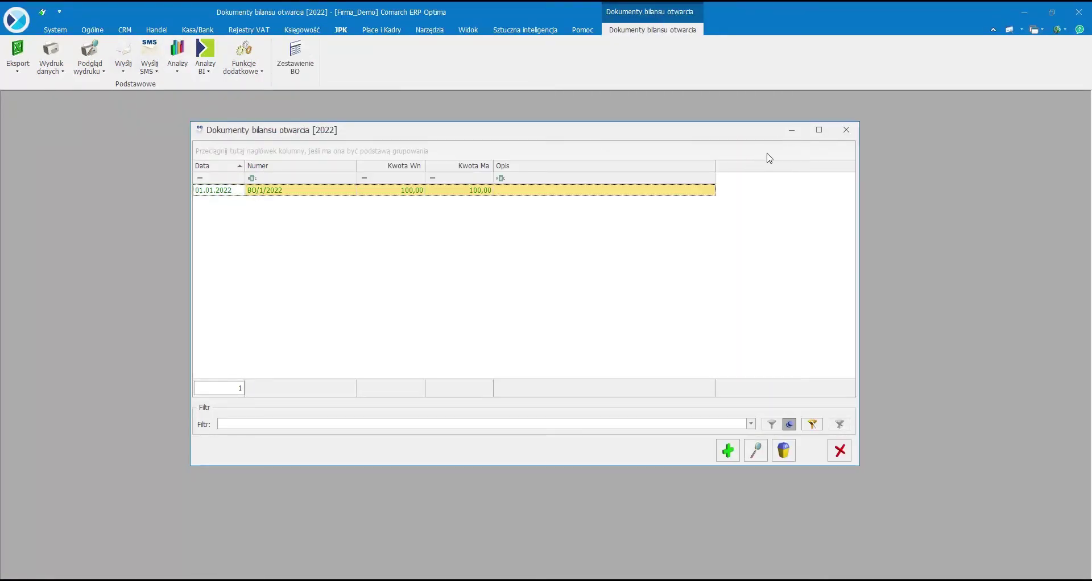
{"action": "left_click", "coordinate": [843, 133]}
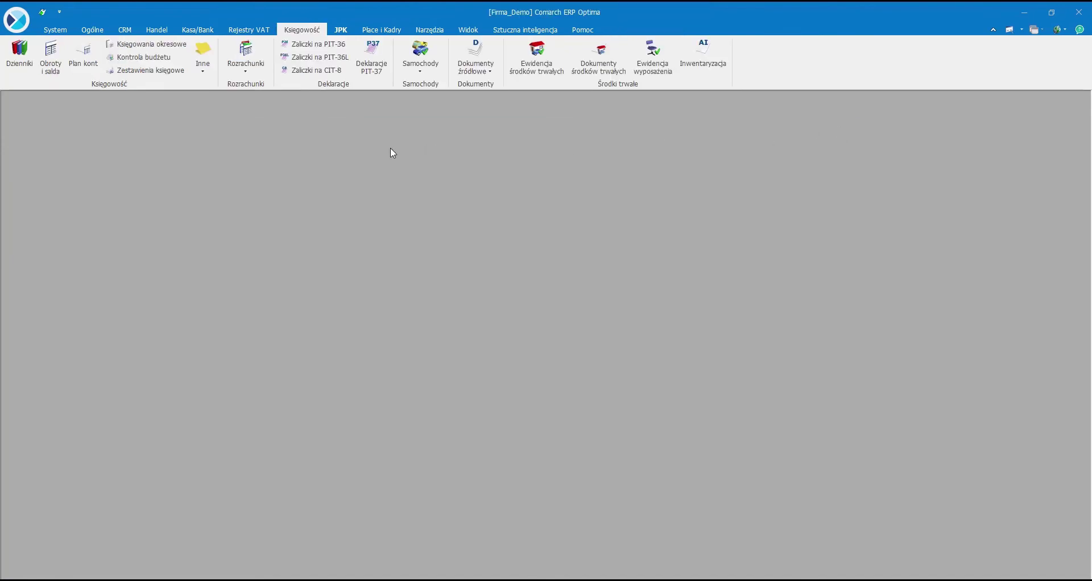
- Turn off Generowanie płatności dla bilansu otwarcia na kontach rozrachunkowych in the company's Księgowość kontowa configuration and save it
{"action": "left_click", "coordinate": [55, 30]}
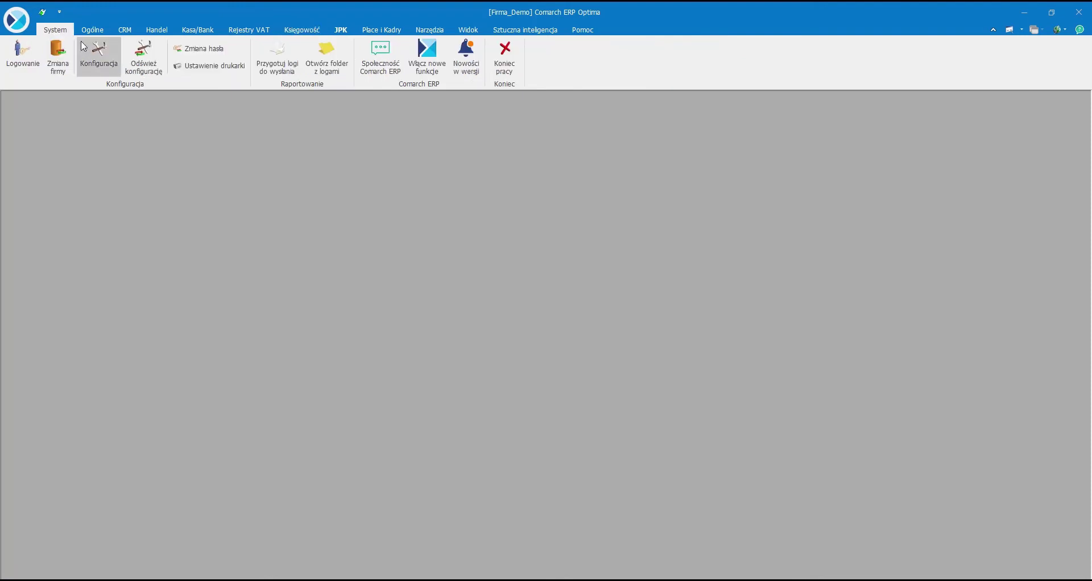
{"action": "left_click", "coordinate": [90, 53]}
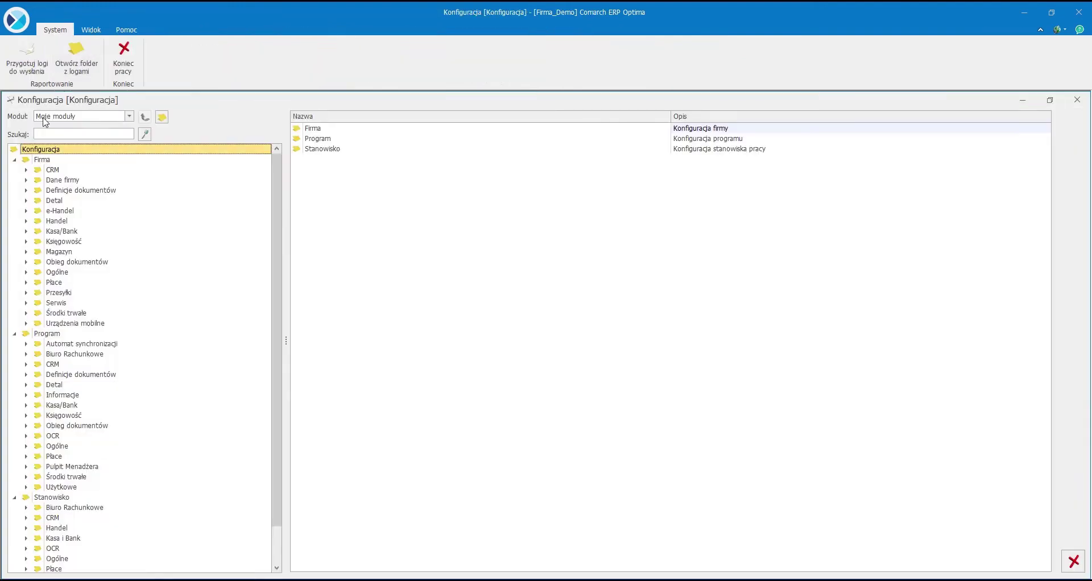
{"action": "left_click", "coordinate": [38, 161]}
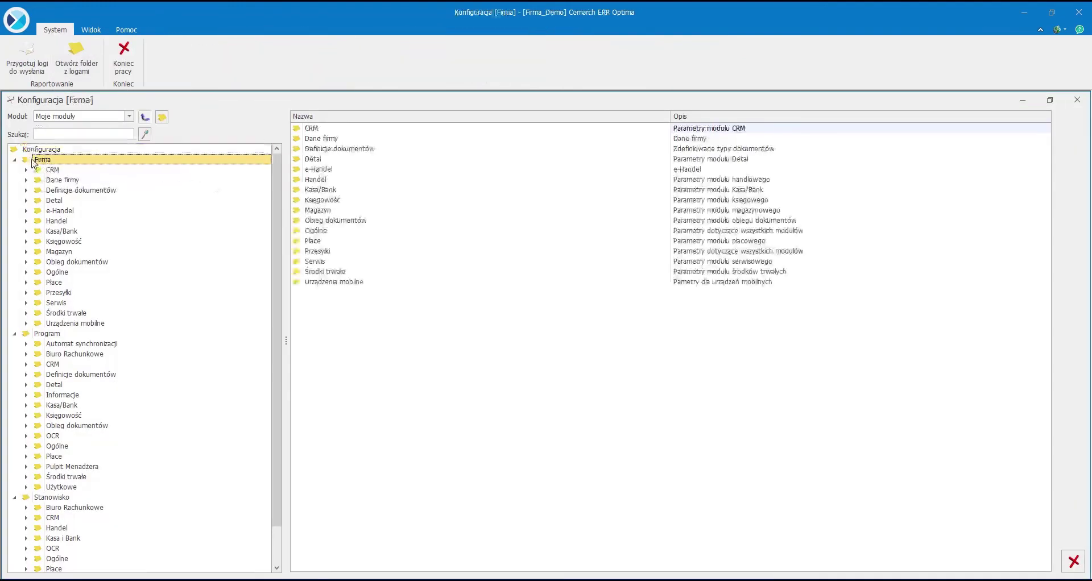
{"action": "left_click", "coordinate": [26, 241]}
{"action": "left_click", "coordinate": [65, 294]}
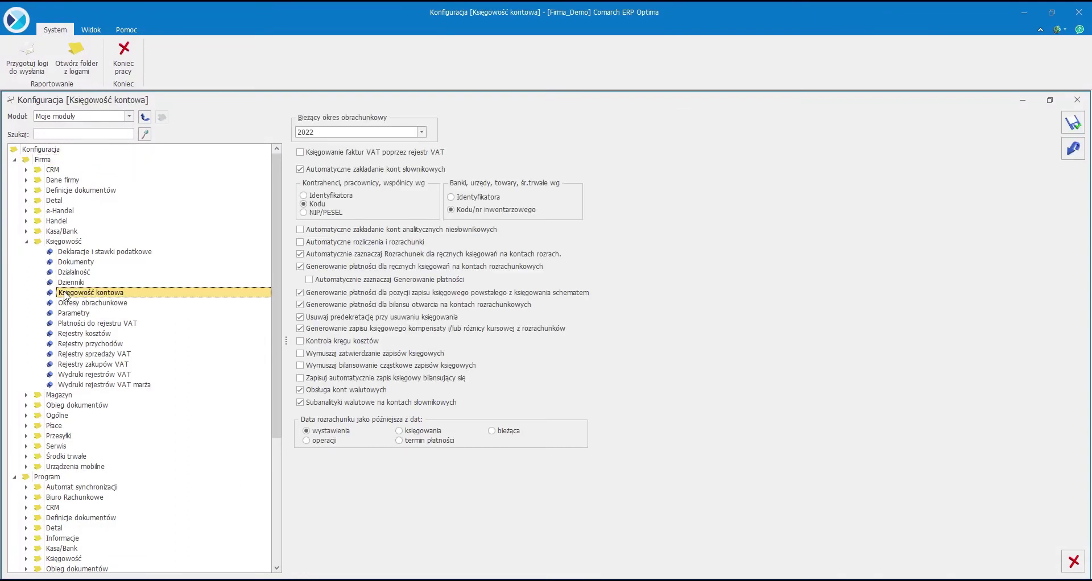
{"action": "left_click", "coordinate": [300, 306]}
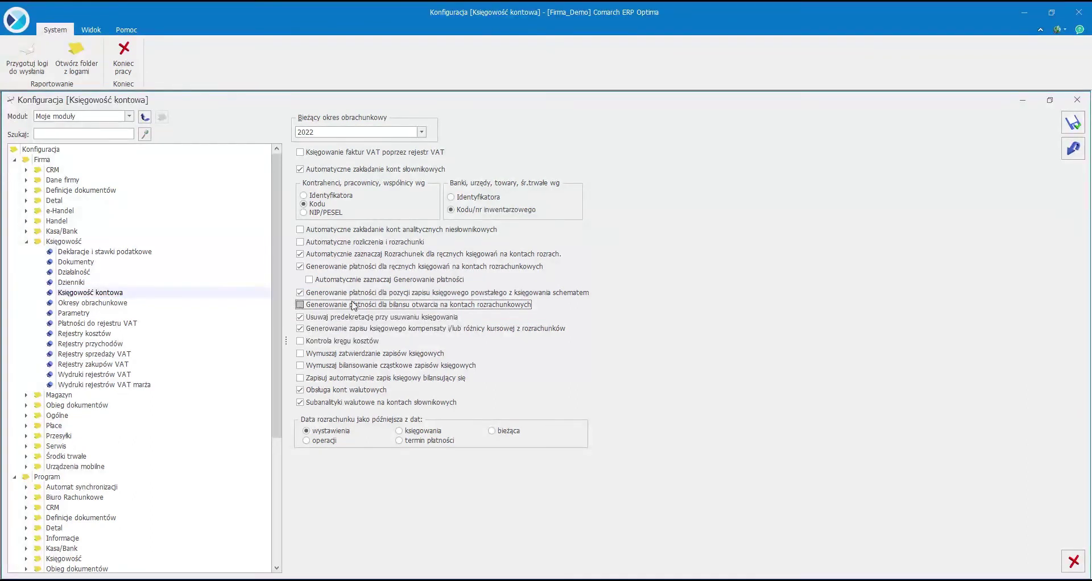
{"action": "left_click", "coordinate": [1073, 123]}
{"action": "left_click", "coordinate": [1077, 101]}
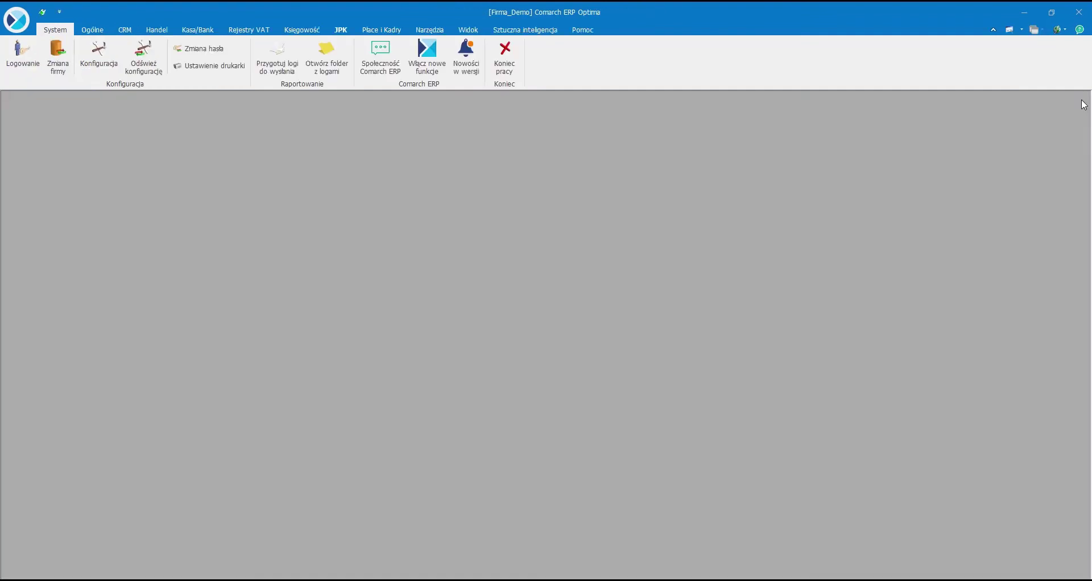
- Start a new 2022 opening balance document and open a new KASA register payment from it
{"action": "left_click", "coordinate": [292, 31]}
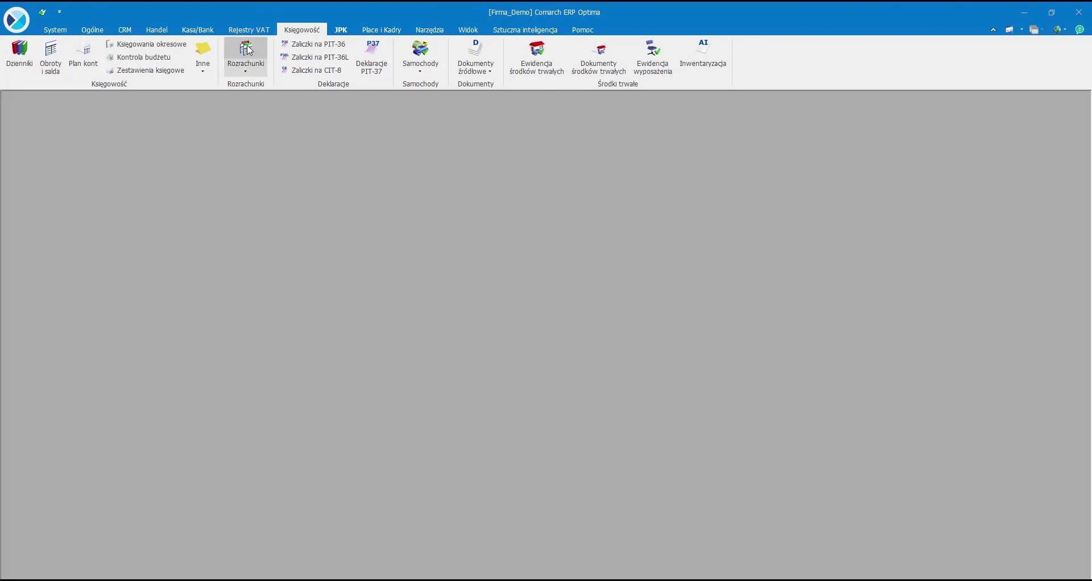
{"action": "left_click", "coordinate": [203, 57]}
{"action": "left_click", "coordinate": [206, 84]}
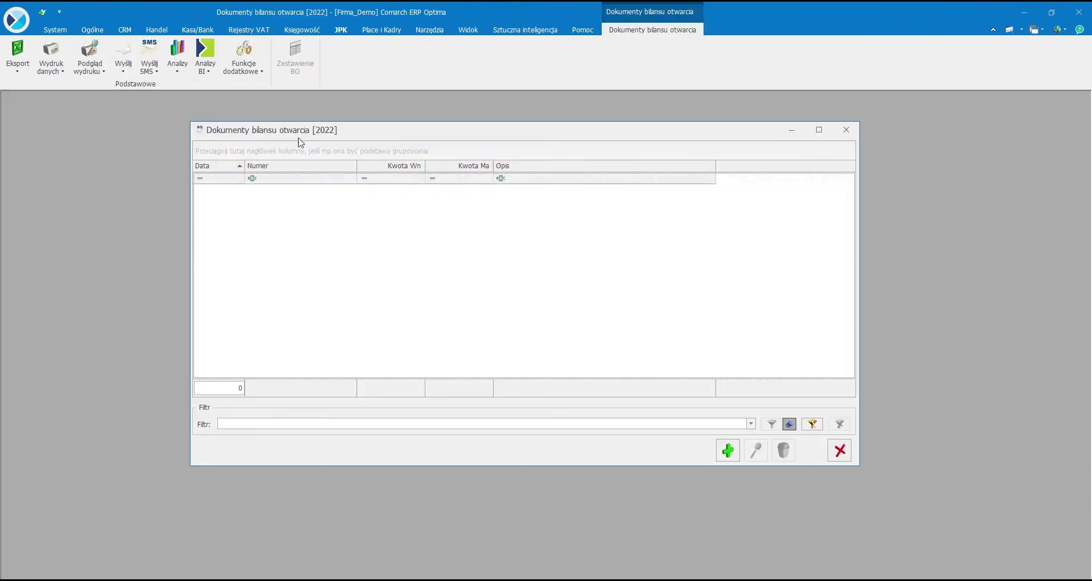
{"action": "left_click", "coordinate": [732, 450]}
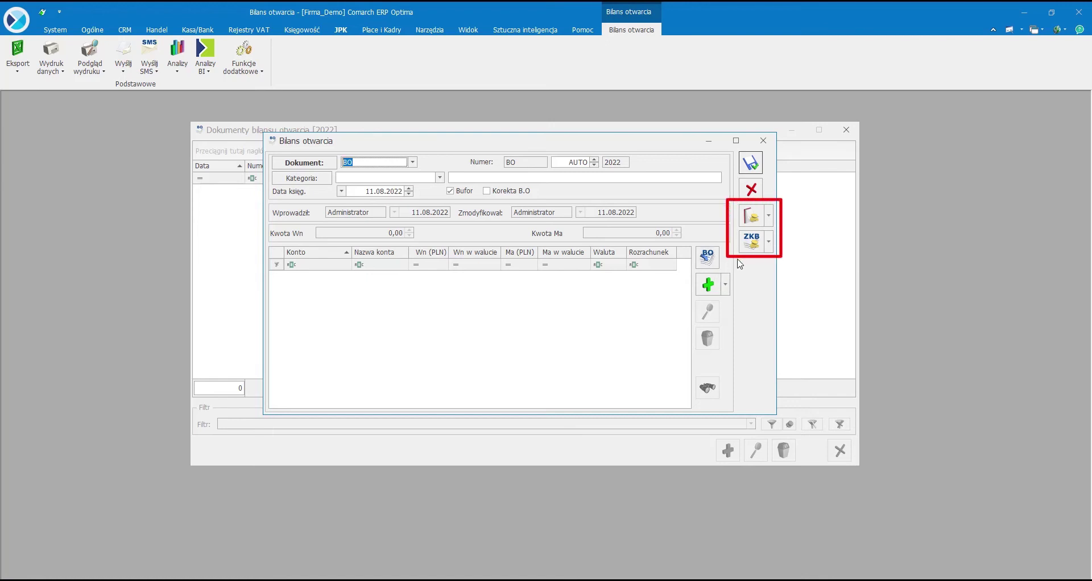
{"action": "left_click", "coordinate": [769, 216]}
{"action": "left_click", "coordinate": [768, 235]}
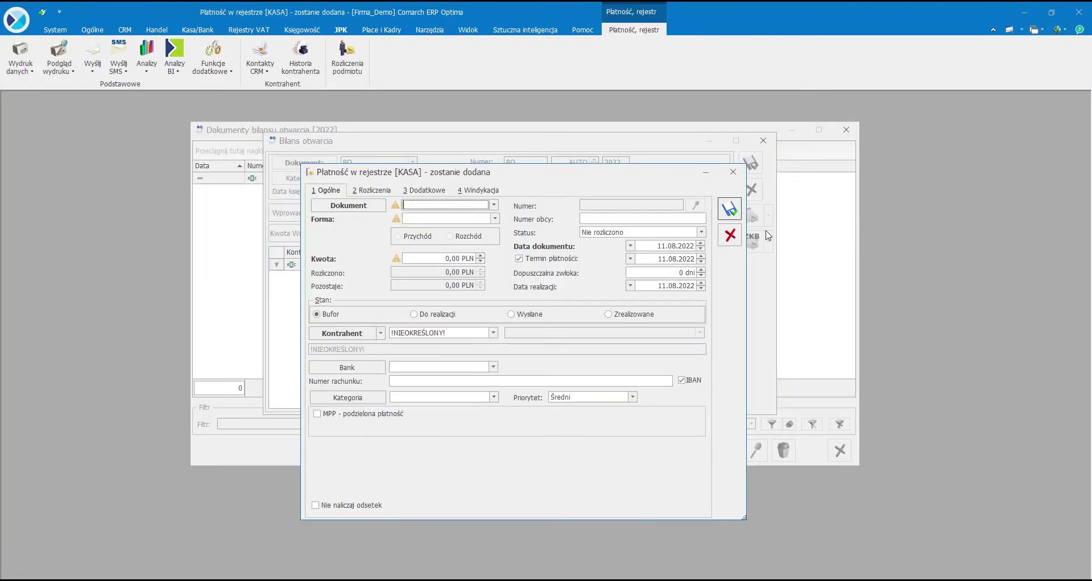
- Set the payment's document to KP, form to przelew, amount to 100 PLN and state to Do realizacji
{"action": "left_click", "coordinate": [494, 206]}
{"action": "left_click", "coordinate": [492, 227]}
{"action": "left_click", "coordinate": [493, 221]}
{"action": "left_click", "coordinate": [481, 266]}
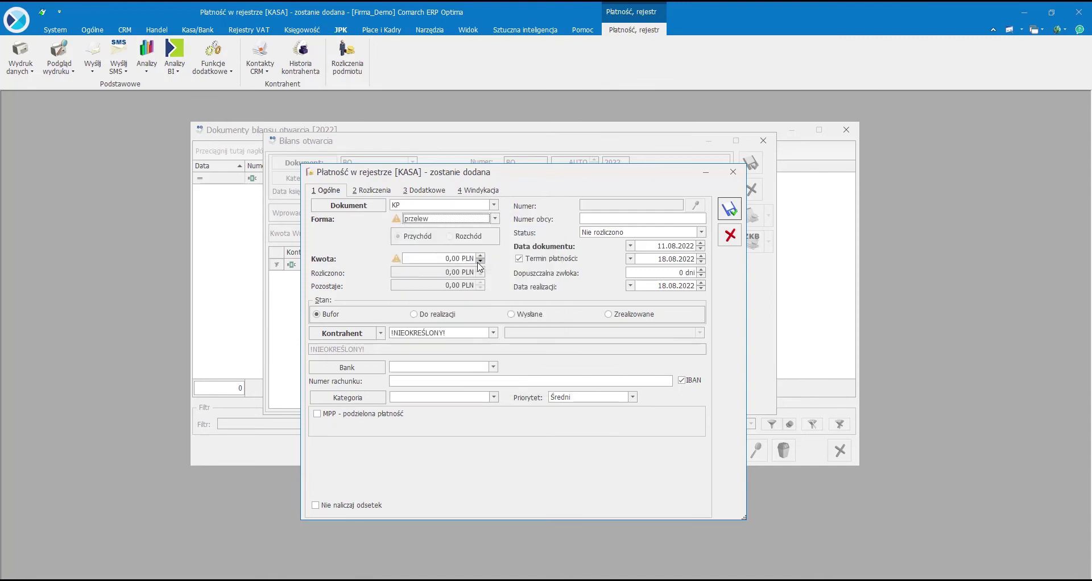
{"action": "left_click", "coordinate": [441, 262]}
{"action": "type", "text": "100"}
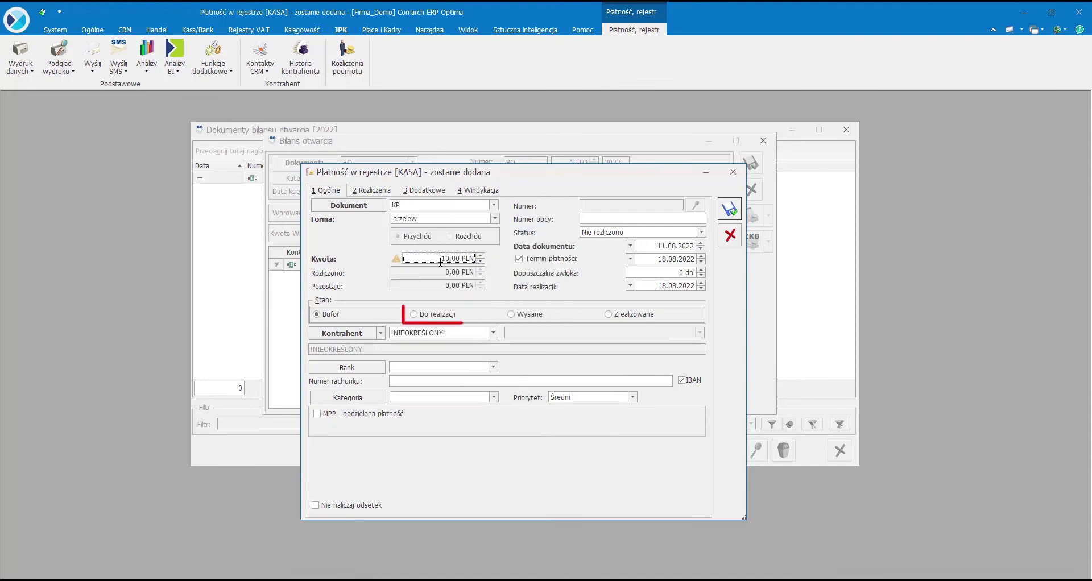
{"action": "left_click", "coordinate": [442, 317]}
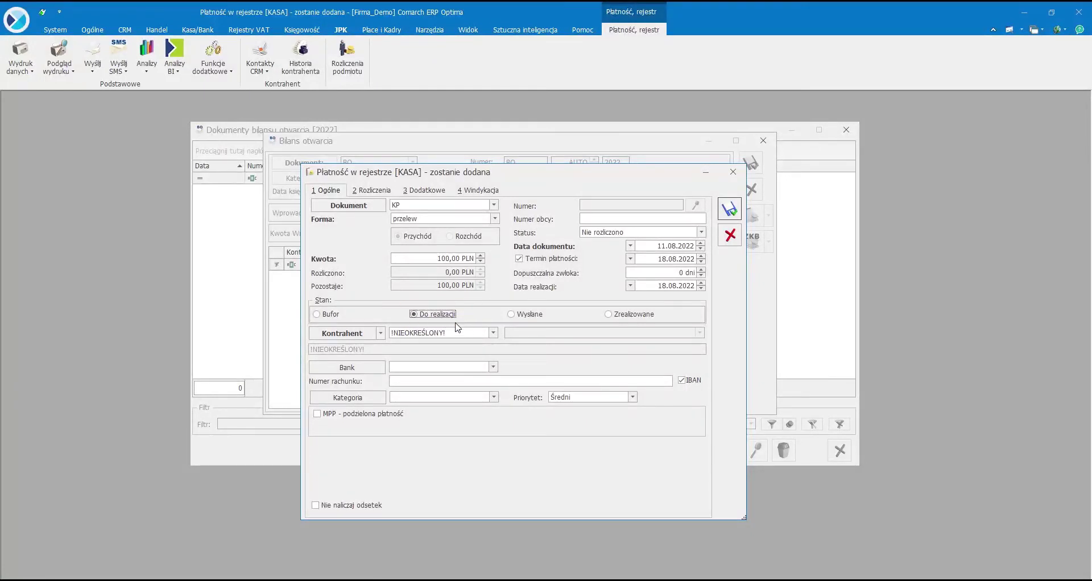
- Choose !NIEOKREŚLONY! as the payment's contractor and display its additional details with the BO offset account
{"action": "left_click", "coordinate": [494, 334]}
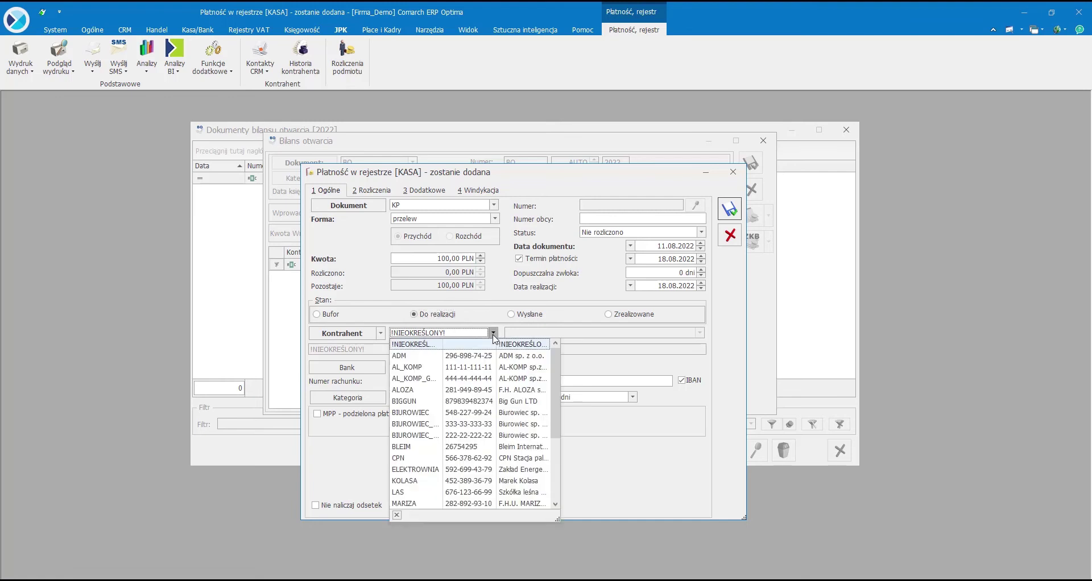
{"action": "left_click", "coordinate": [494, 347]}
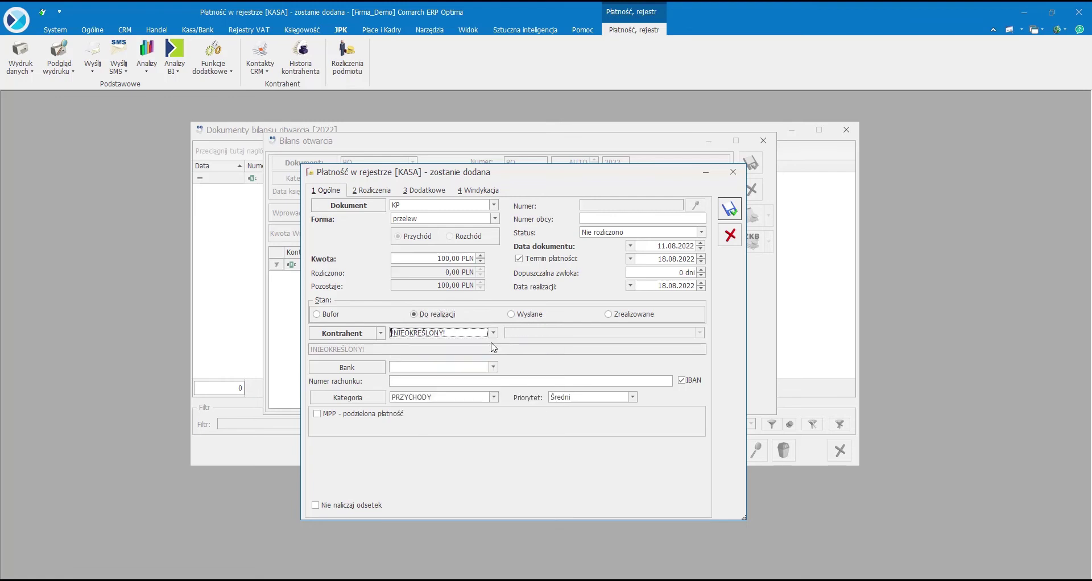
{"action": "left_click", "coordinate": [445, 194]}
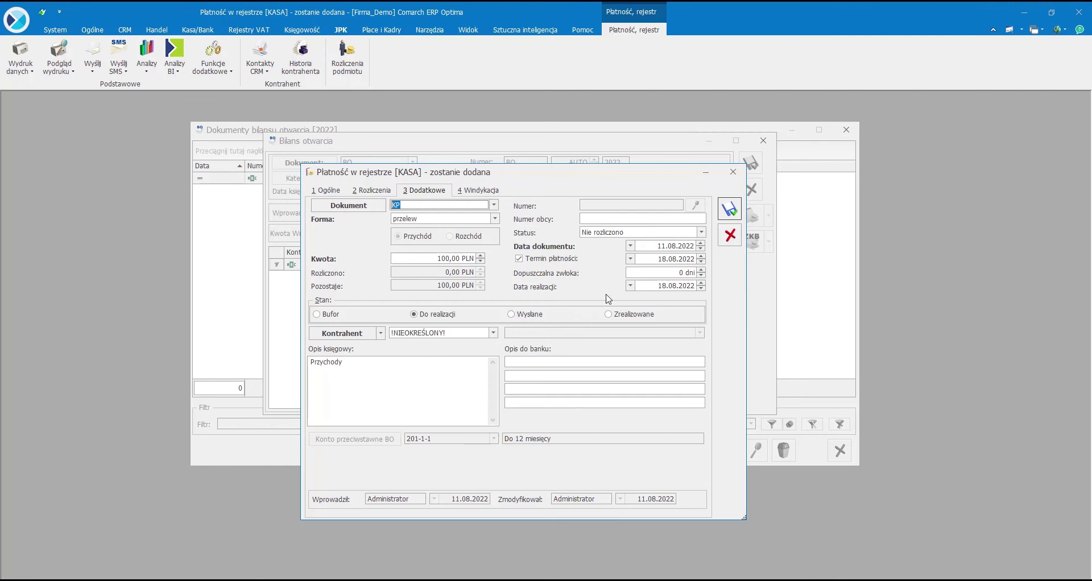
- Set the KP payment's document date and payment due date to 31.12.2021 and save it, accepting the past realisation date
{"action": "left_click", "coordinate": [659, 246]}
{"action": "type", "text": "31.12.2021"}
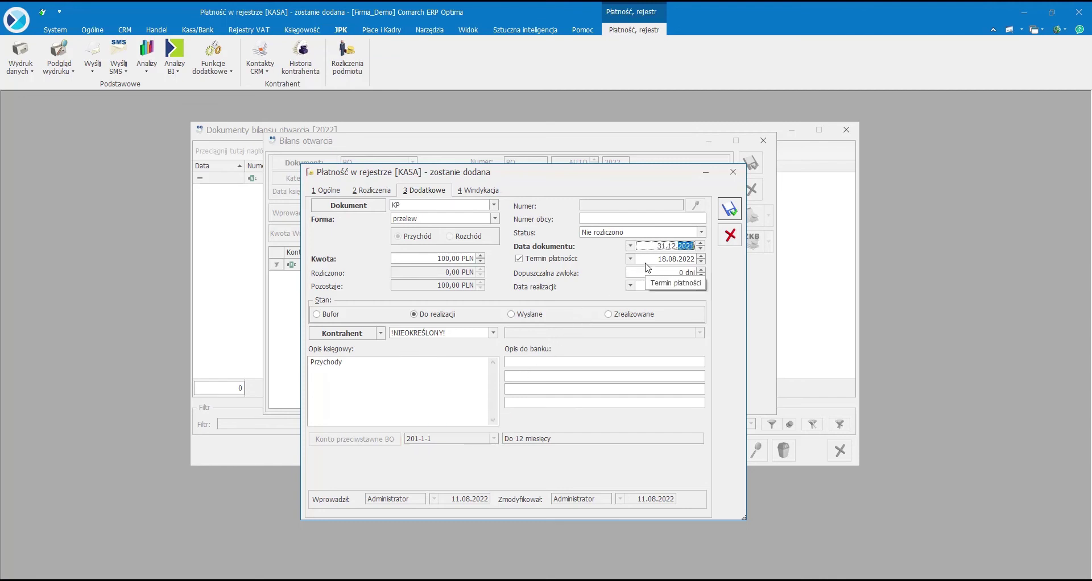
{"action": "left_click", "coordinate": [649, 260]}
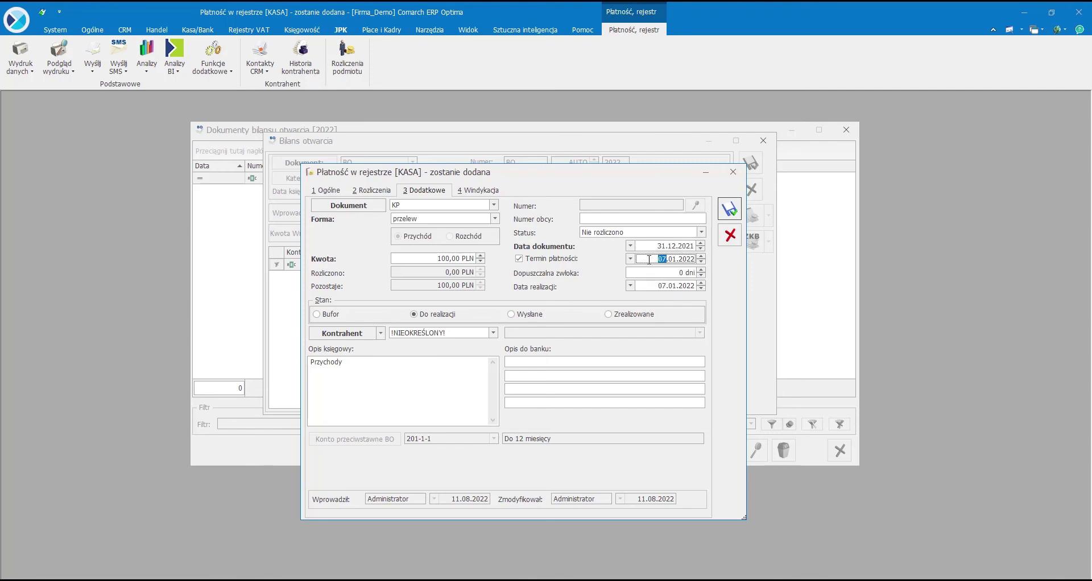
{"action": "type", "text": "31.12.202"}
{"action": "left_click", "coordinate": [649, 285]}
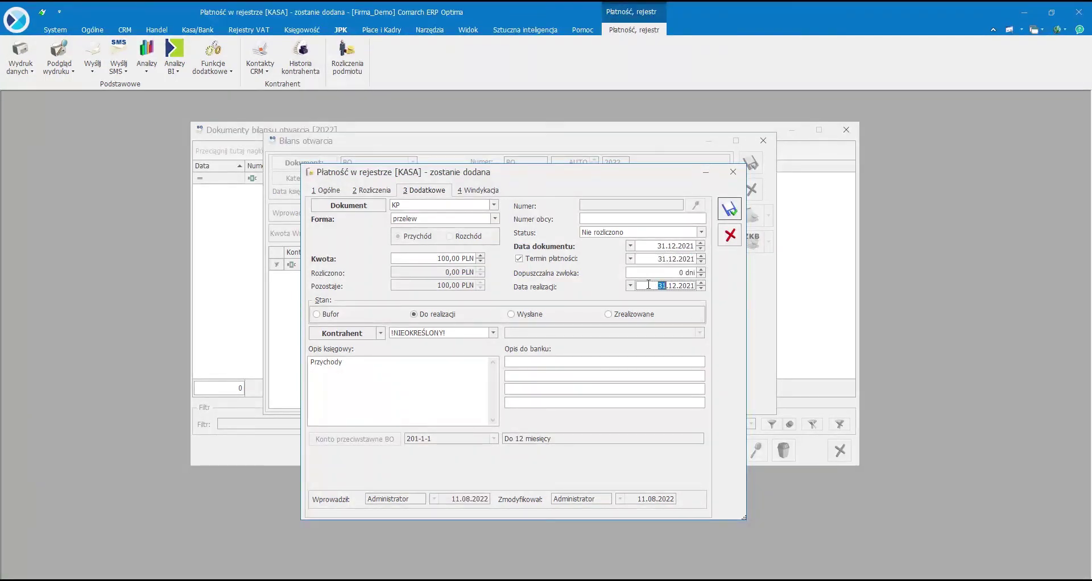
{"action": "left_click", "coordinate": [725, 211]}
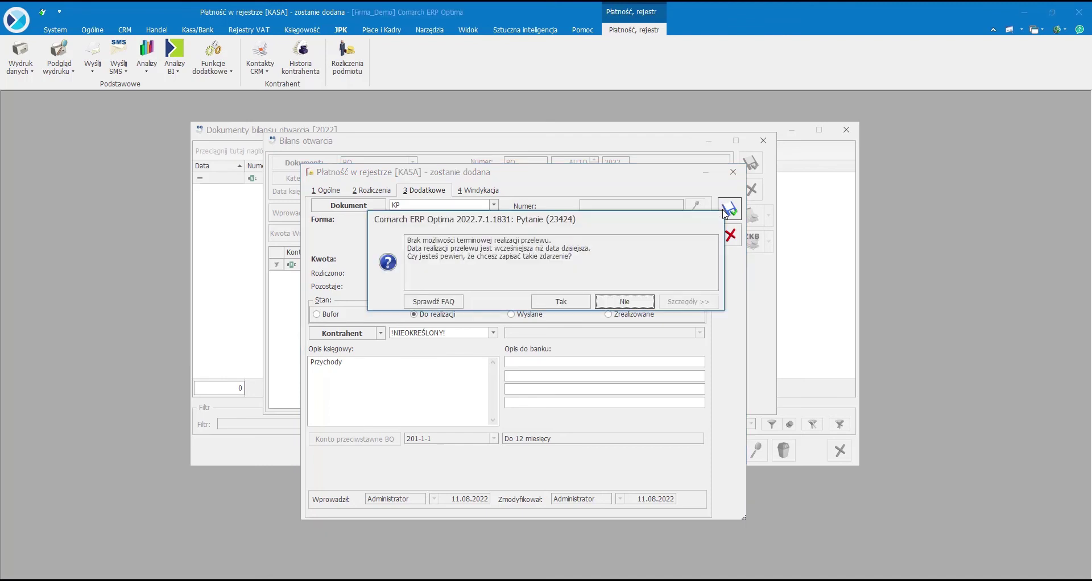
{"action": "left_click", "coordinate": [582, 302]}
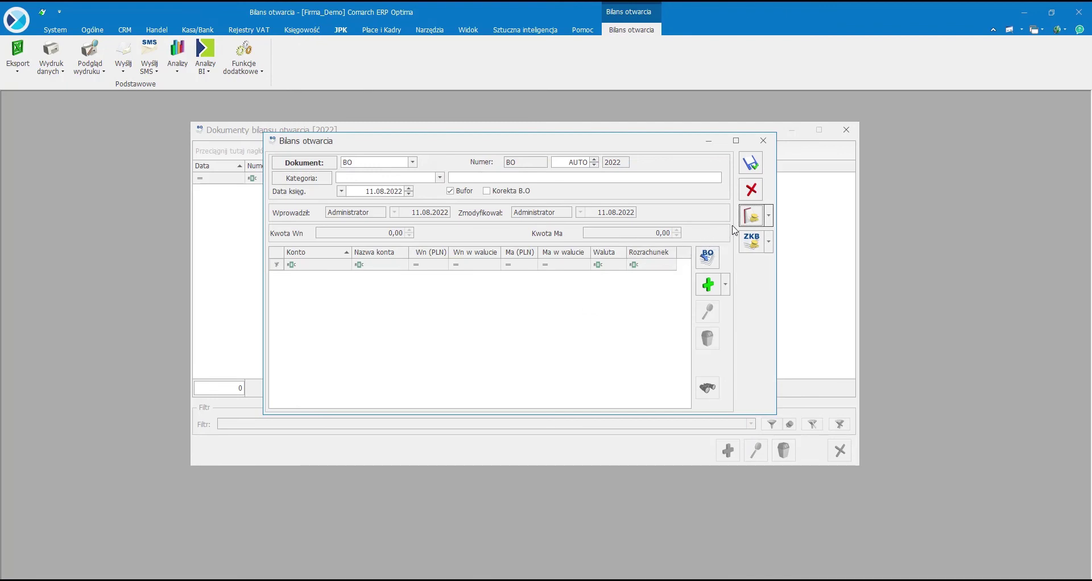
- Start another KASA register payment from the opening balance document: KW, form przelew, amount 100 PLN, state Do realizacji
{"action": "left_click", "coordinate": [767, 221]}
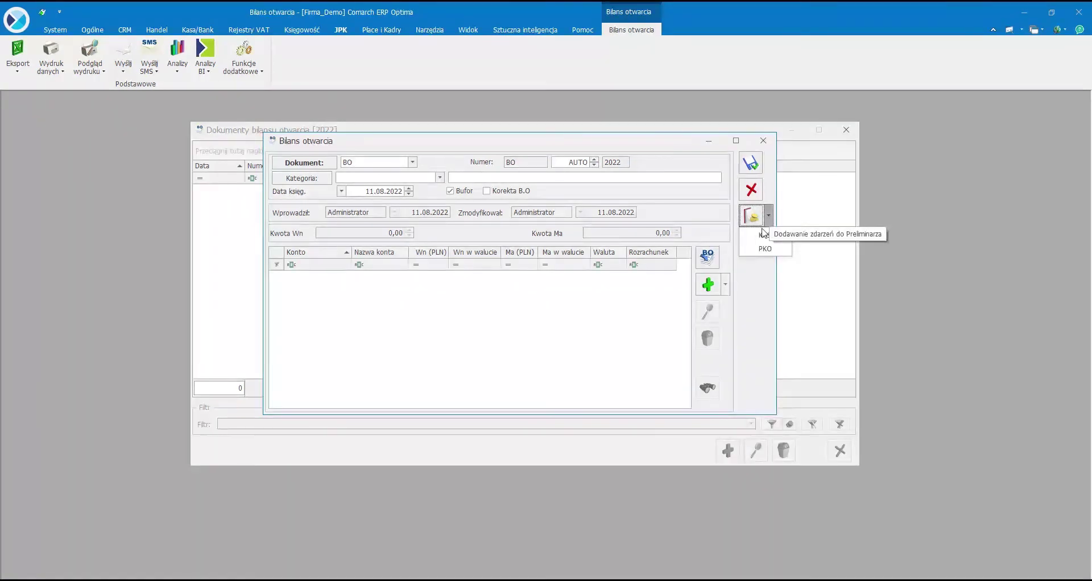
{"action": "left_click", "coordinate": [765, 235]}
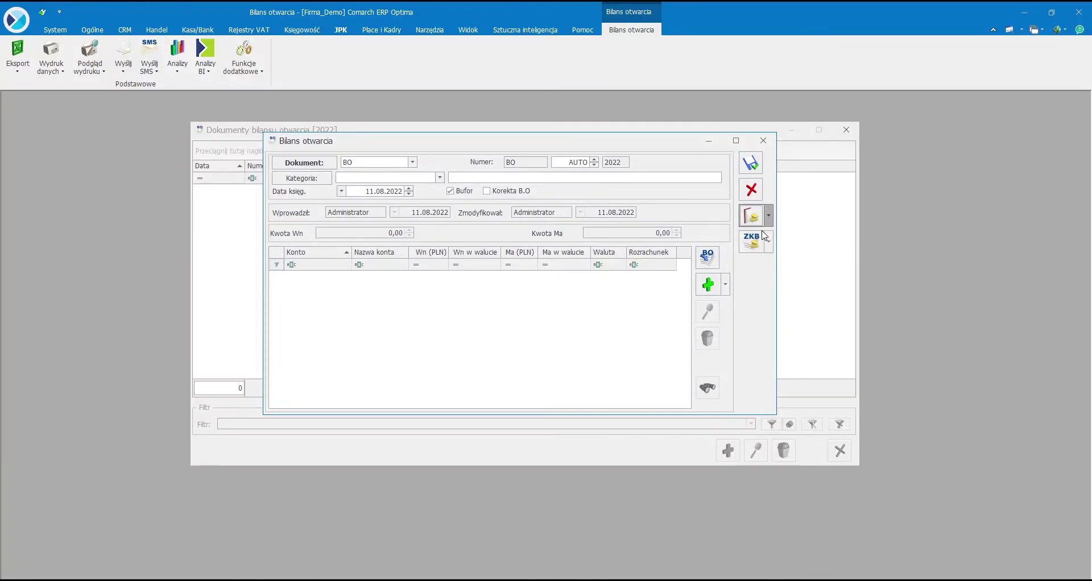
{"action": "left_click", "coordinate": [765, 235]}
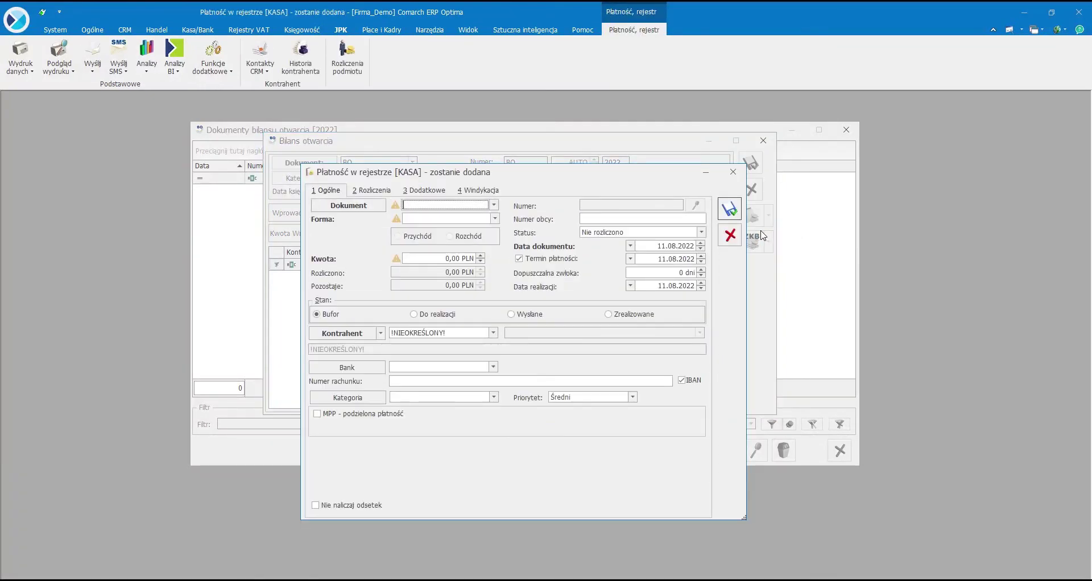
{"action": "left_click", "coordinate": [495, 206]}
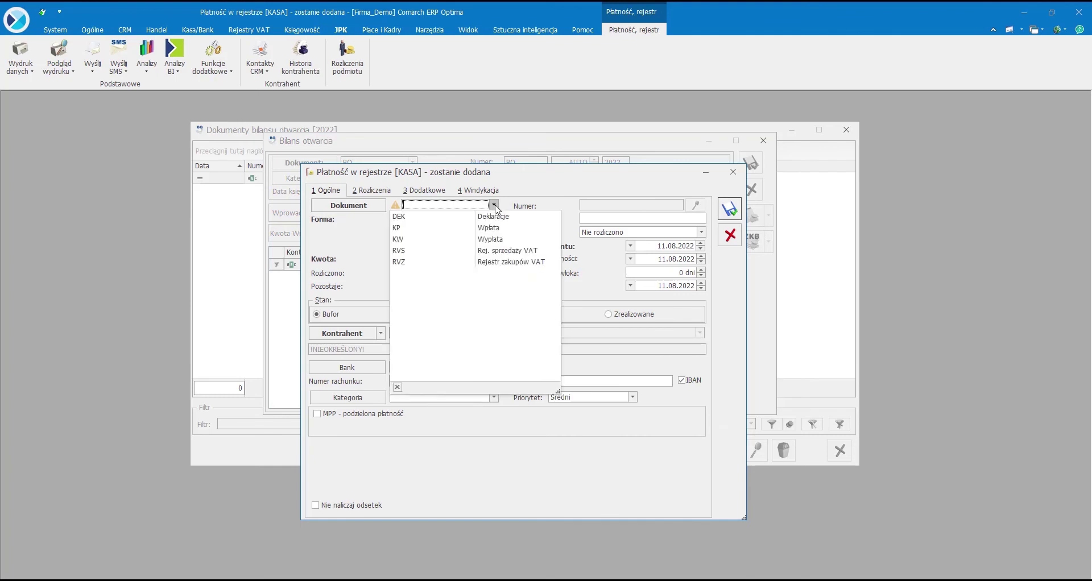
{"action": "left_click", "coordinate": [480, 240]}
{"action": "left_click", "coordinate": [446, 259]}
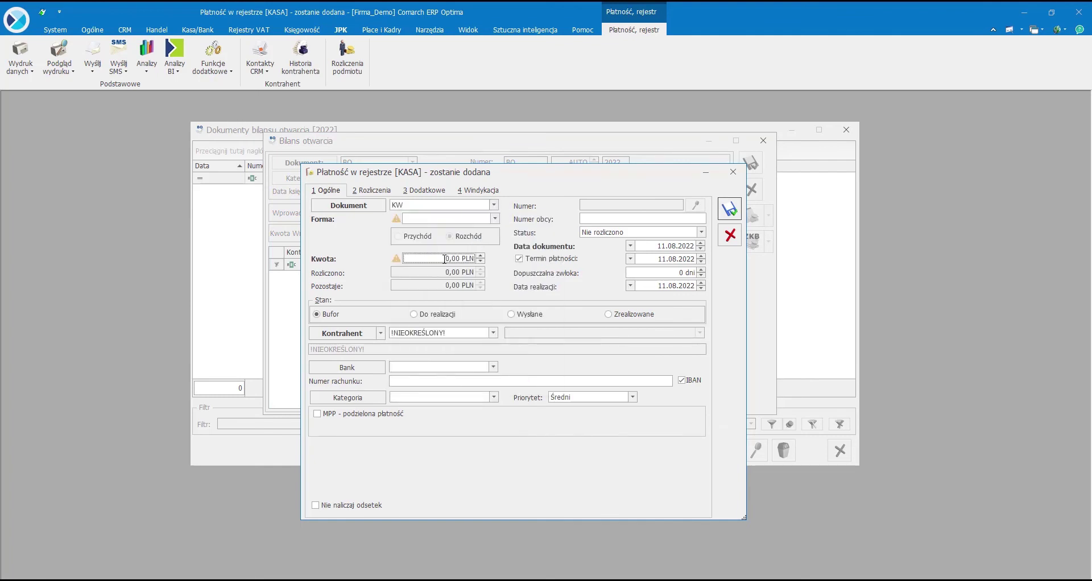
{"action": "left_click", "coordinate": [494, 219]}
{"action": "left_click", "coordinate": [481, 265]}
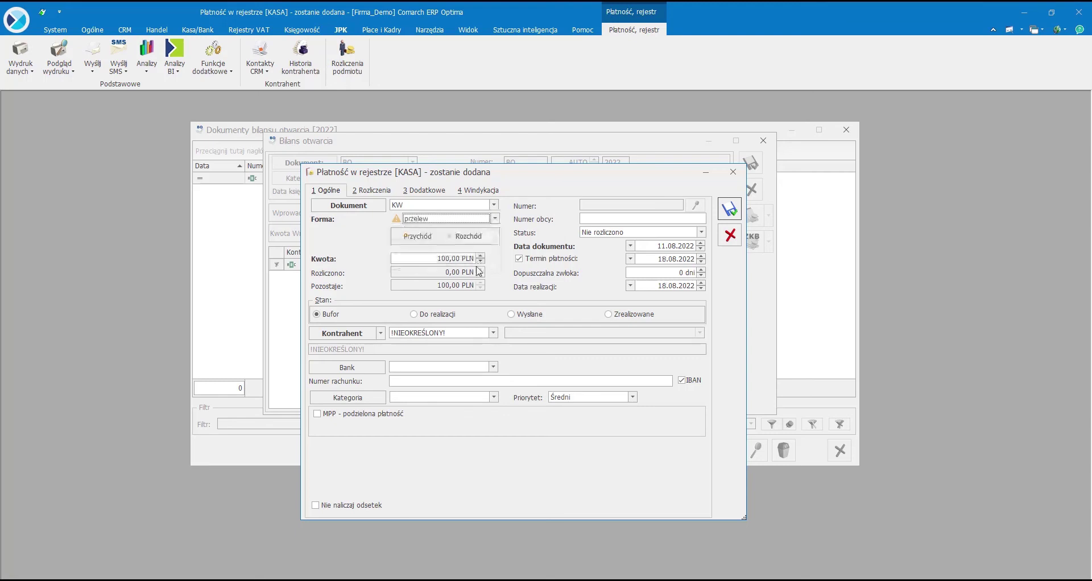
{"action": "left_click", "coordinate": [454, 314]}
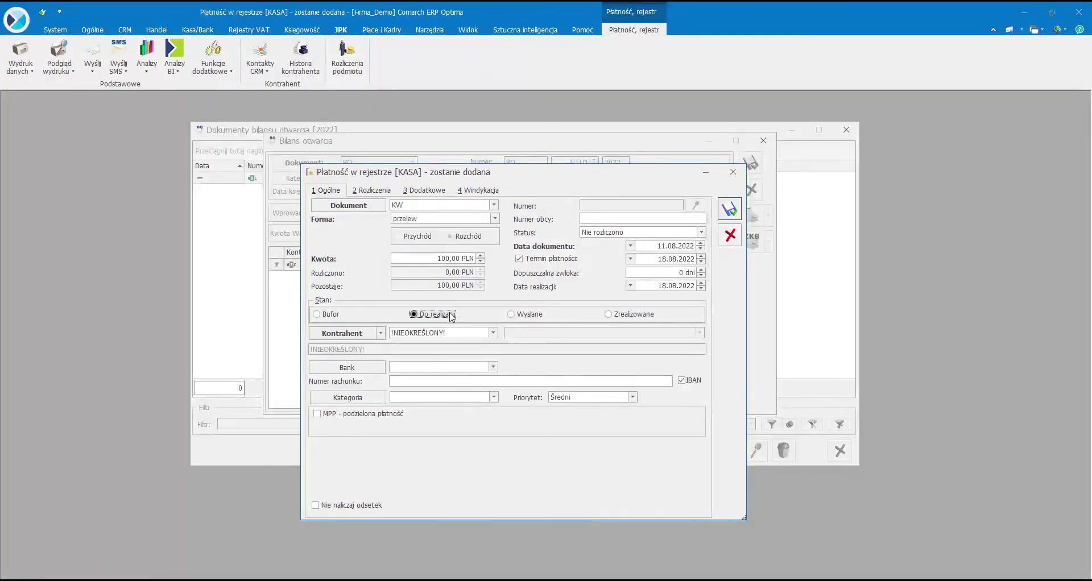
- Choose !NIEOKREŚLONY! as the KW payment's contractor and display its additional details with the BO offset account
{"action": "left_click", "coordinate": [494, 333]}
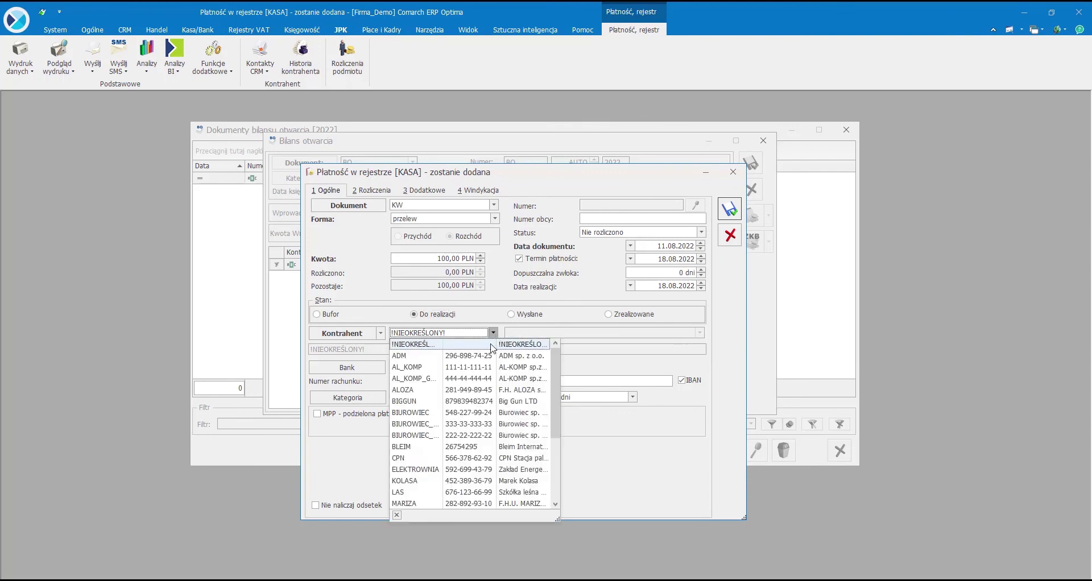
{"action": "left_click", "coordinate": [492, 348]}
{"action": "left_click", "coordinate": [435, 193]}
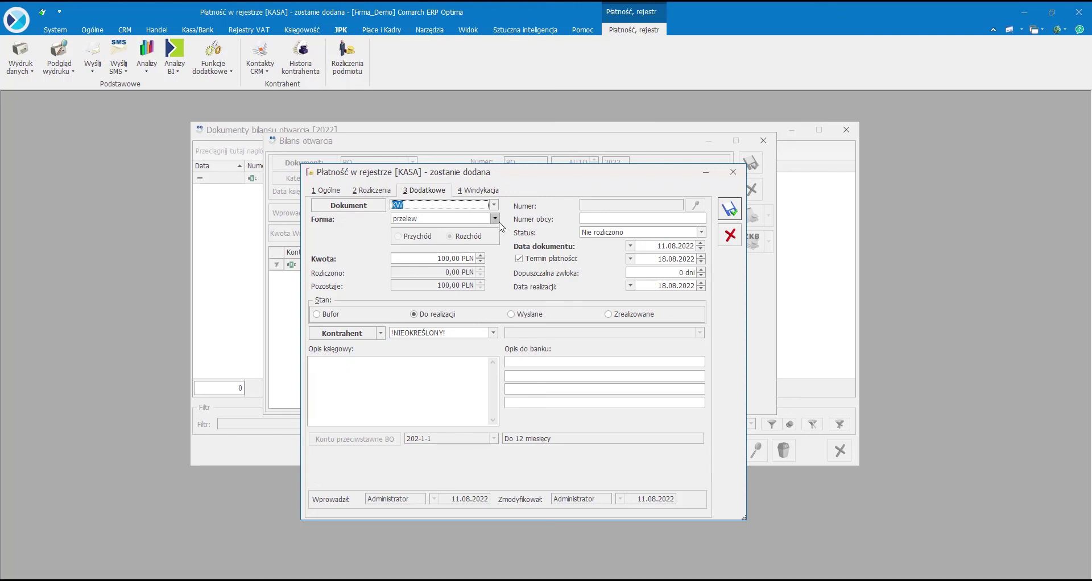
- Set the KW payment's document date and payment due date to 31.12.2021 and save it, accepting the past realisation date
{"action": "left_click", "coordinate": [656, 245]}
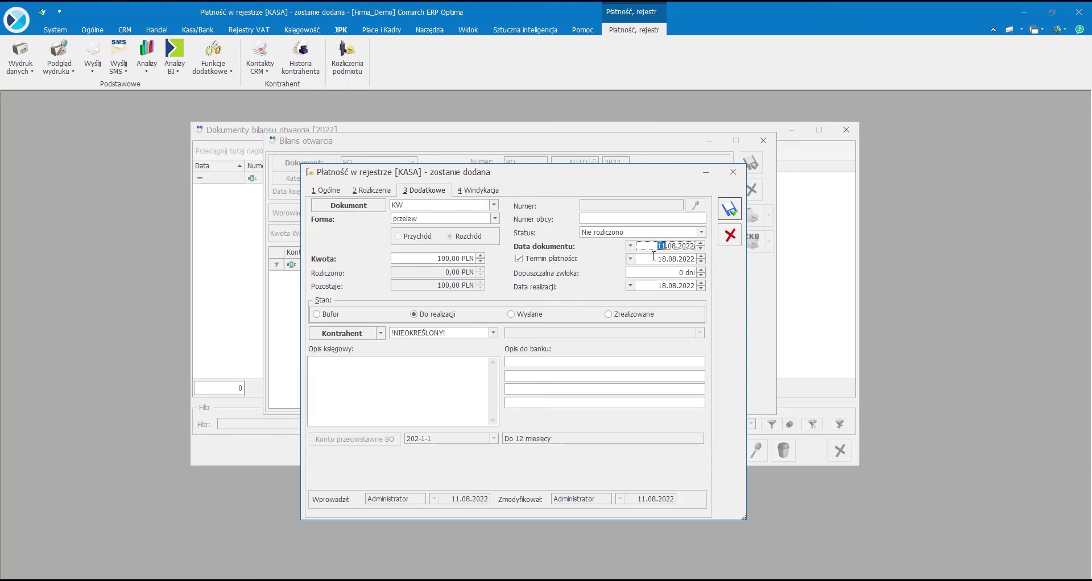
{"action": "type", "text": "31122021"}
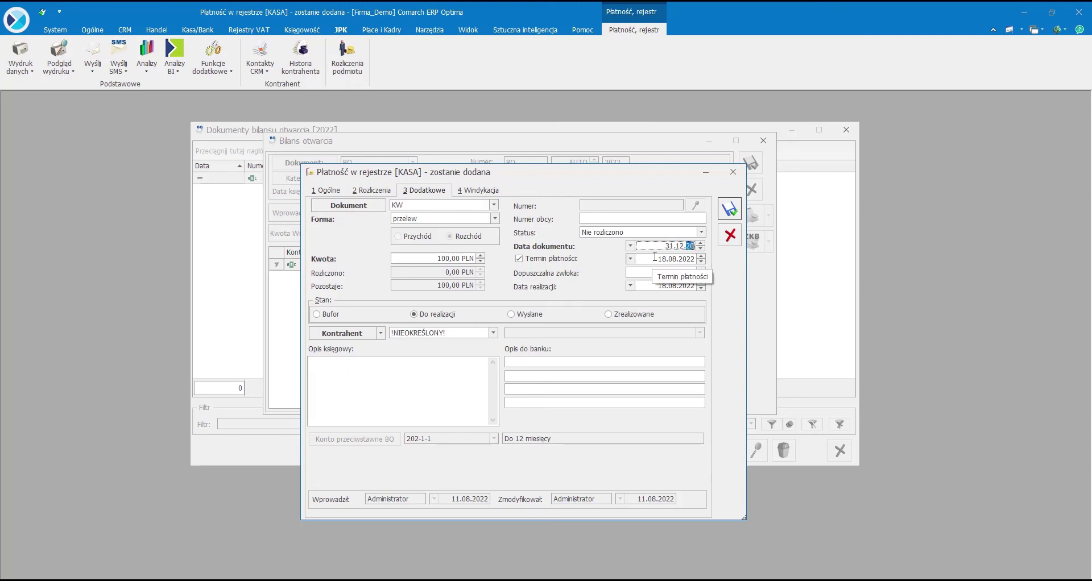
{"action": "left_click", "coordinate": [656, 258]}
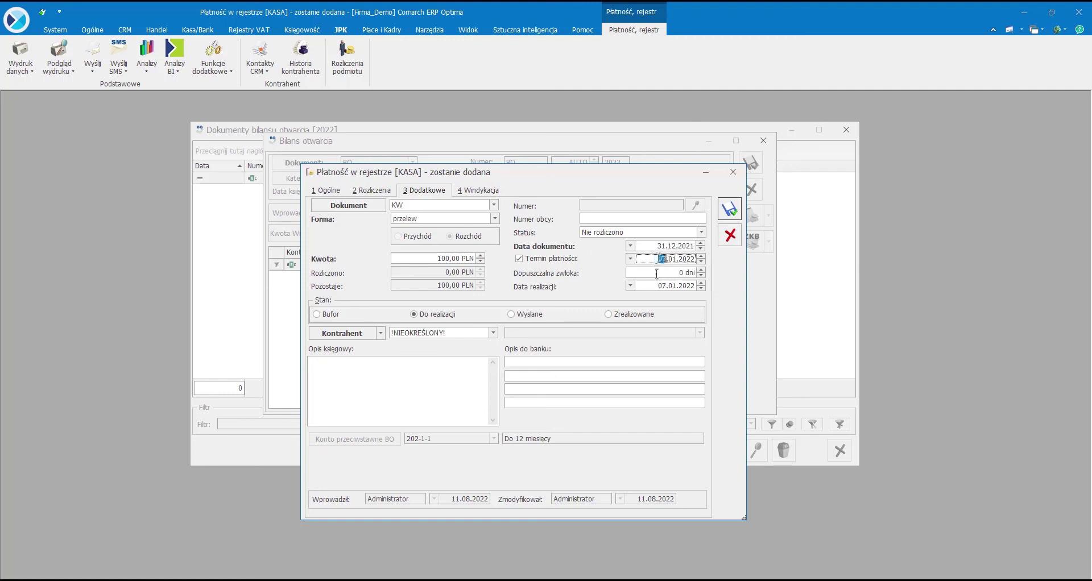
{"action": "type", "text": "31122021"}
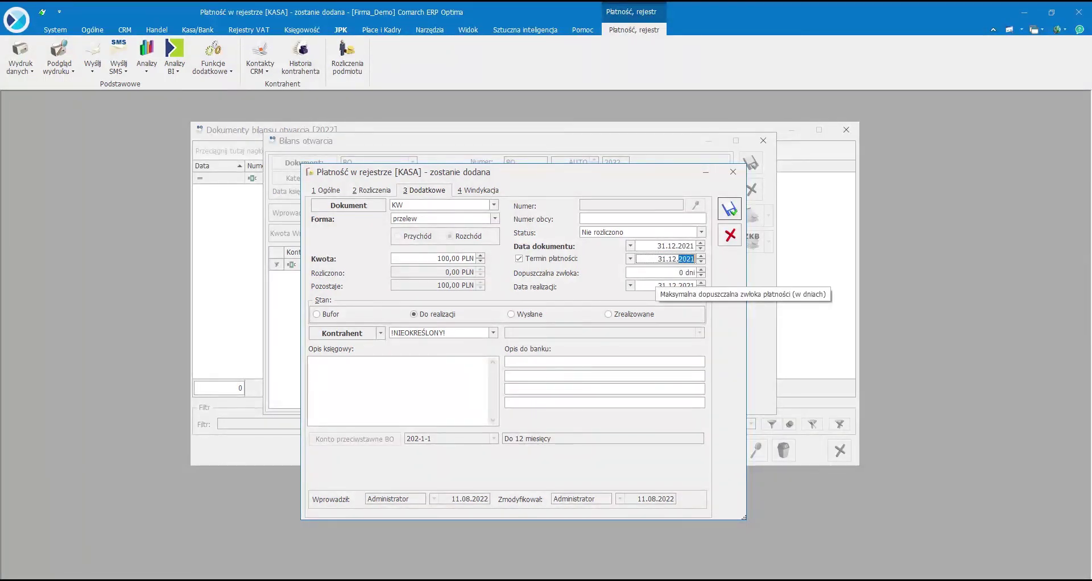
{"action": "left_click", "coordinate": [650, 287]}
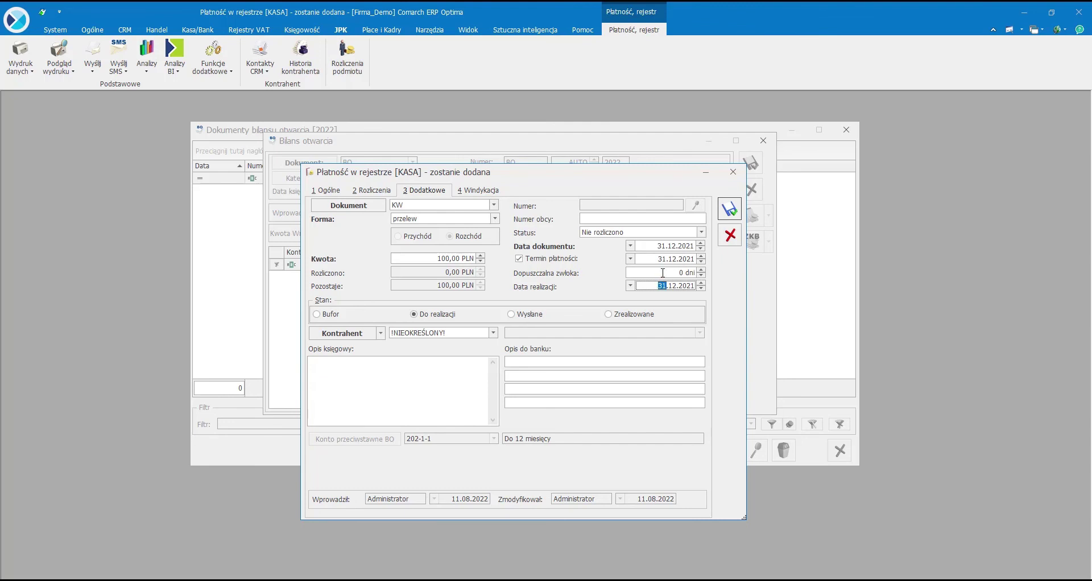
{"action": "left_click", "coordinate": [730, 212]}
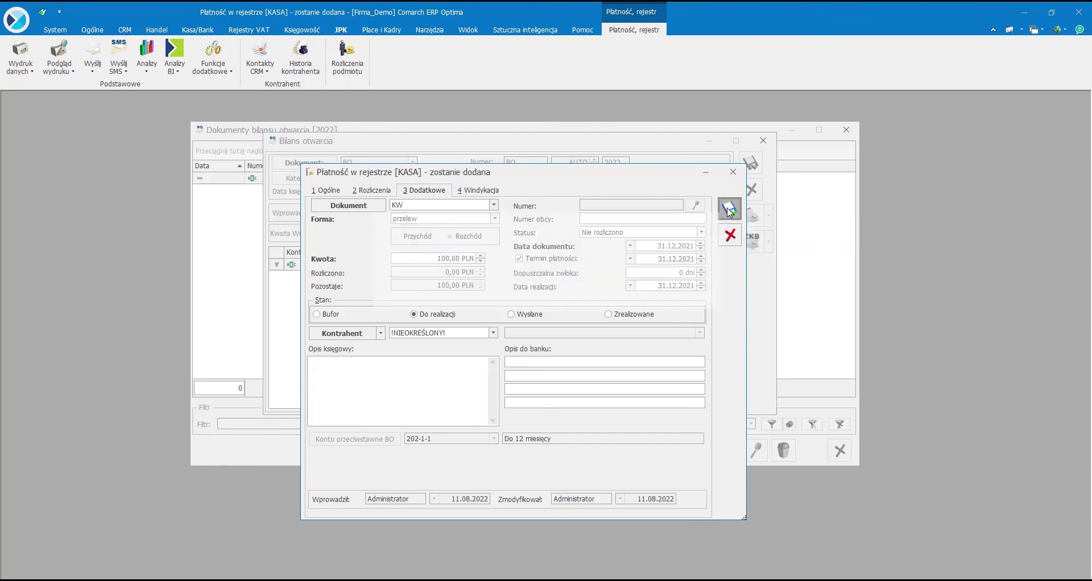
{"action": "left_click", "coordinate": [591, 306]}
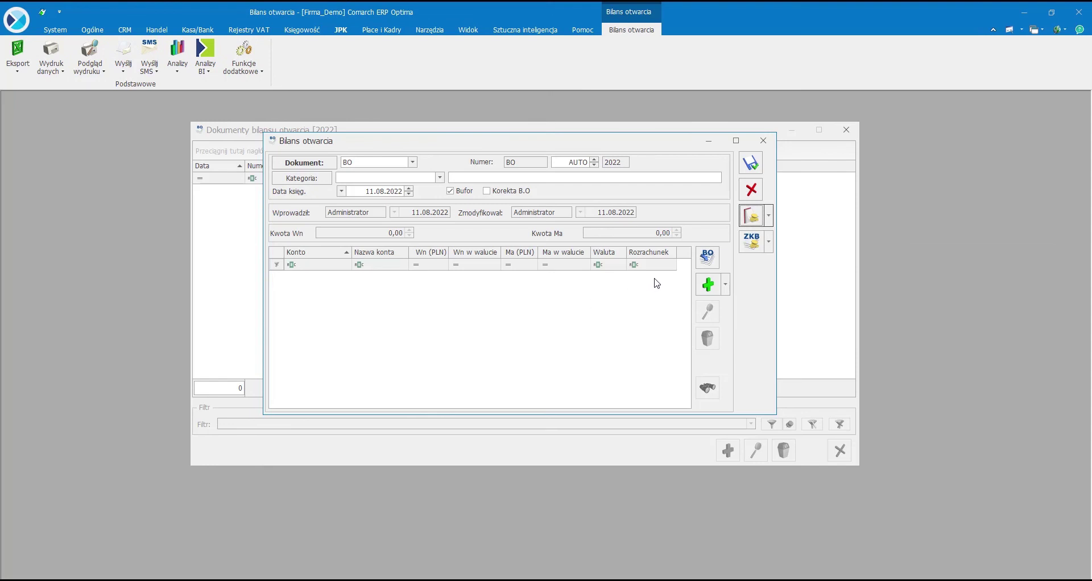
- Initialise the opening balance items from the payment schedule and cash register, and save the opening balance document
{"action": "left_click", "coordinate": [706, 260]}
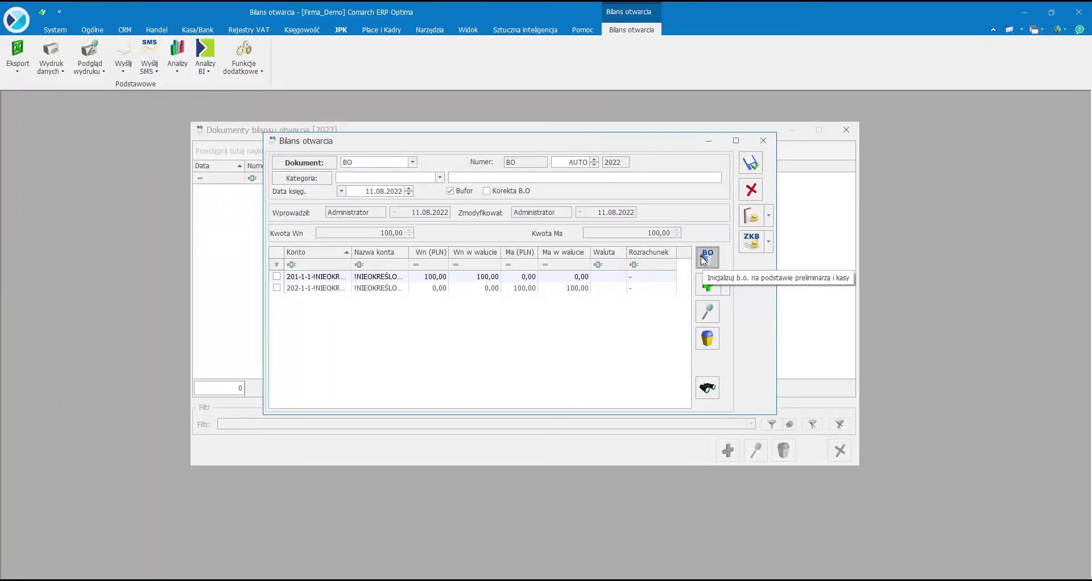
{"action": "left_click", "coordinate": [755, 170]}
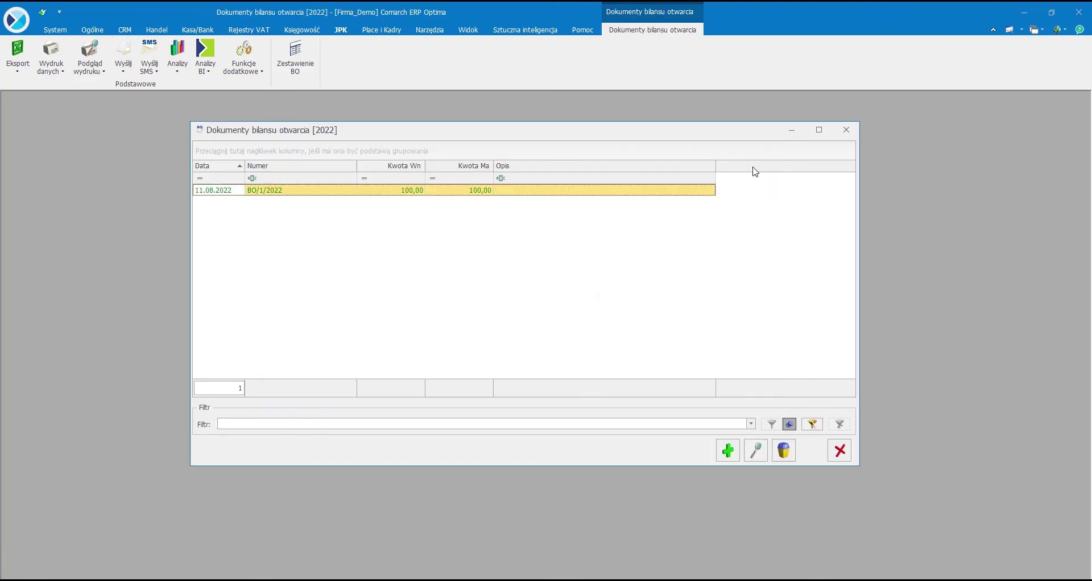